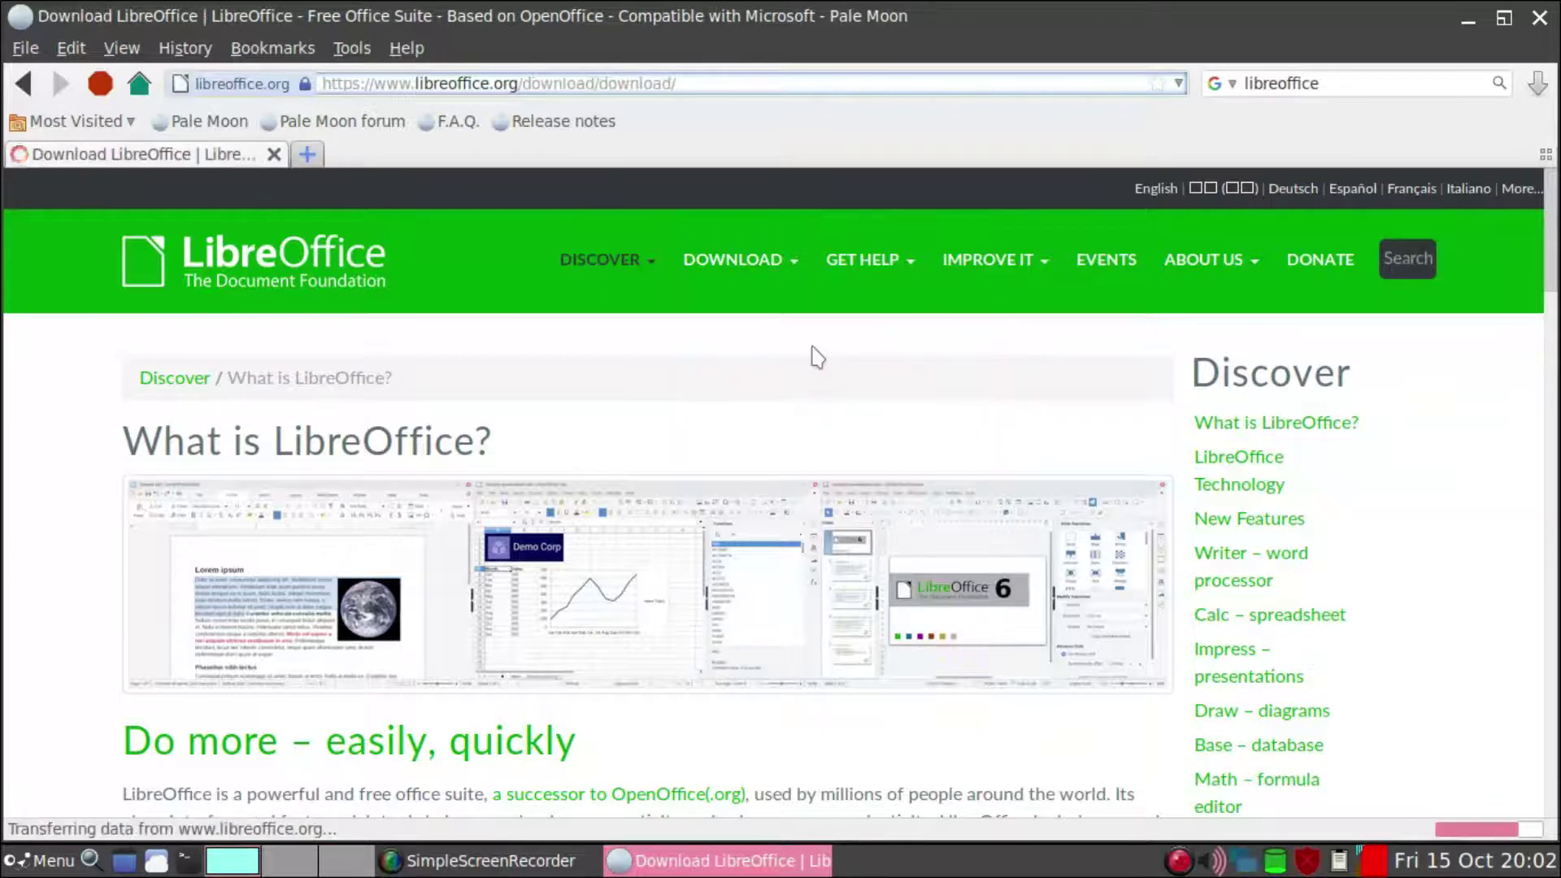
- Check which LibreOffice versions the download page offers and close the browser
scroll(811, 352, down, 5)
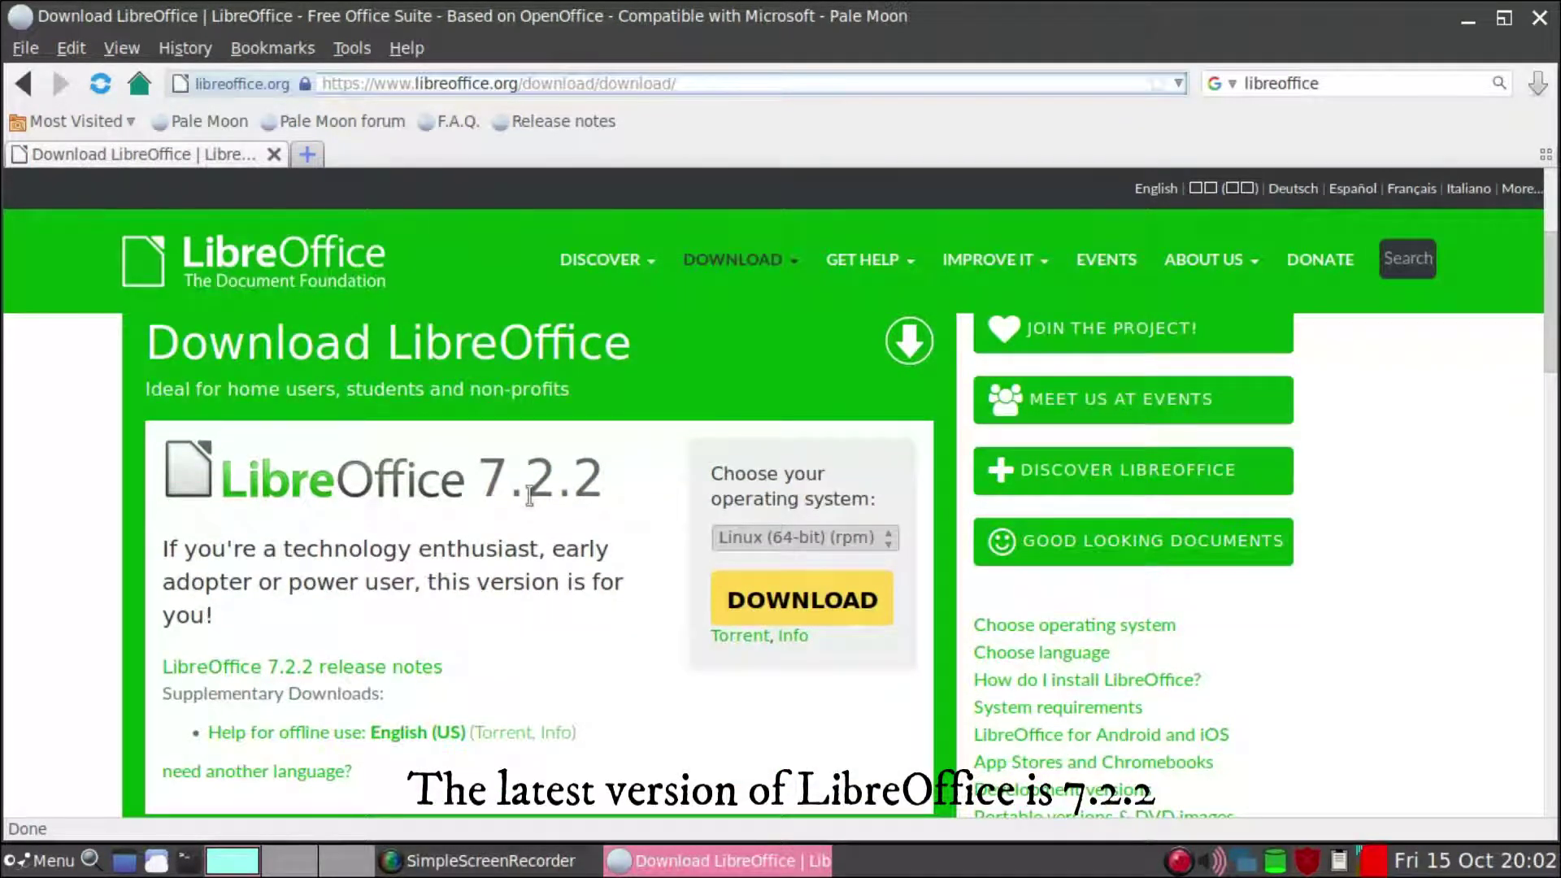
scroll(529, 496, down, 4)
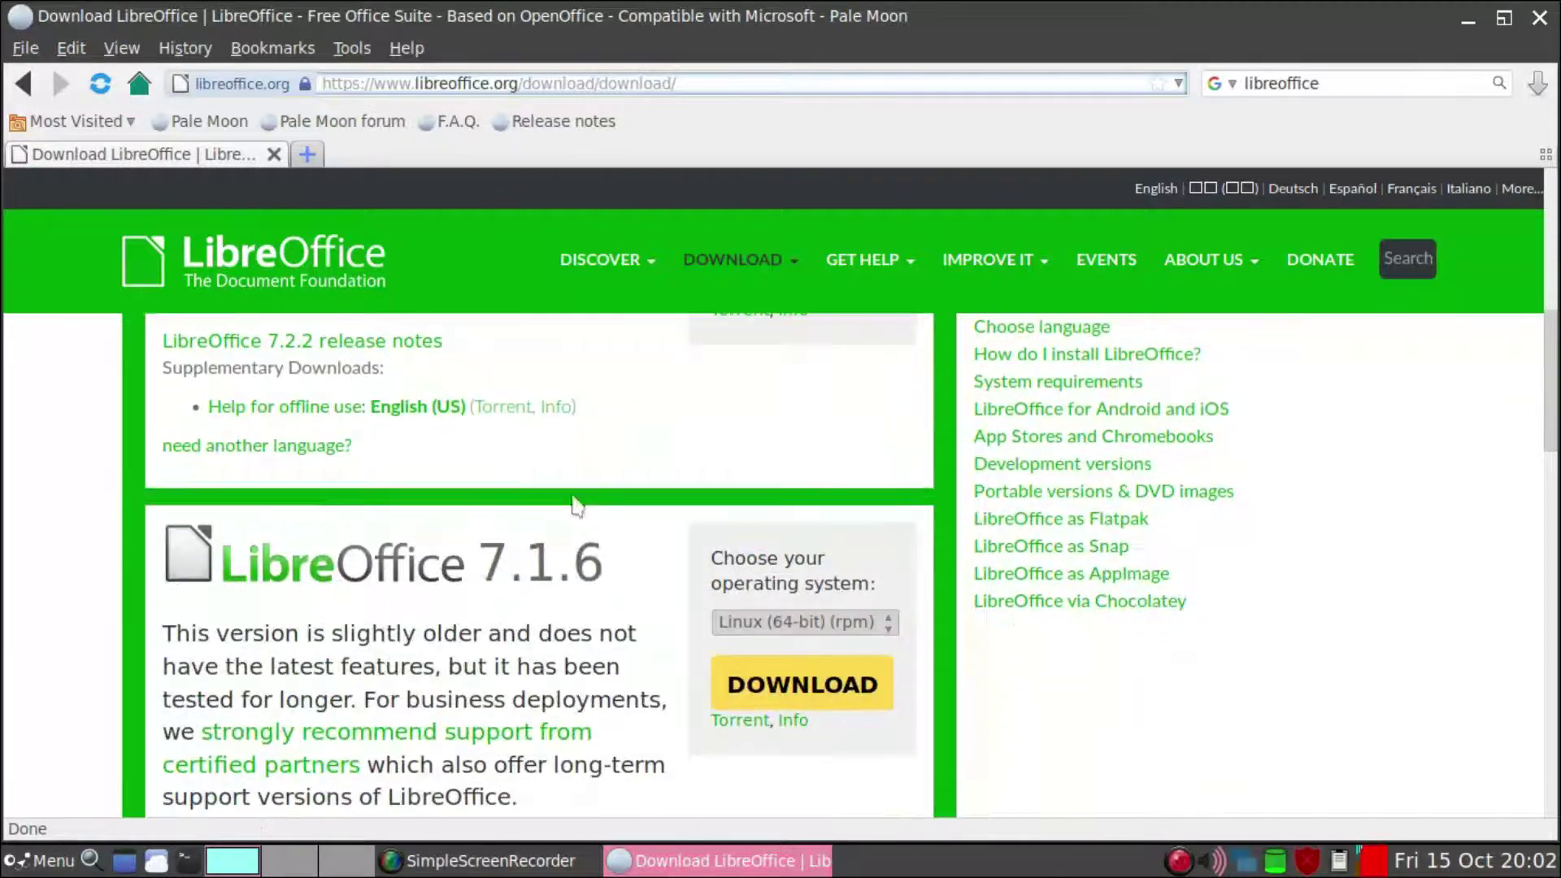
click(1544, 21)
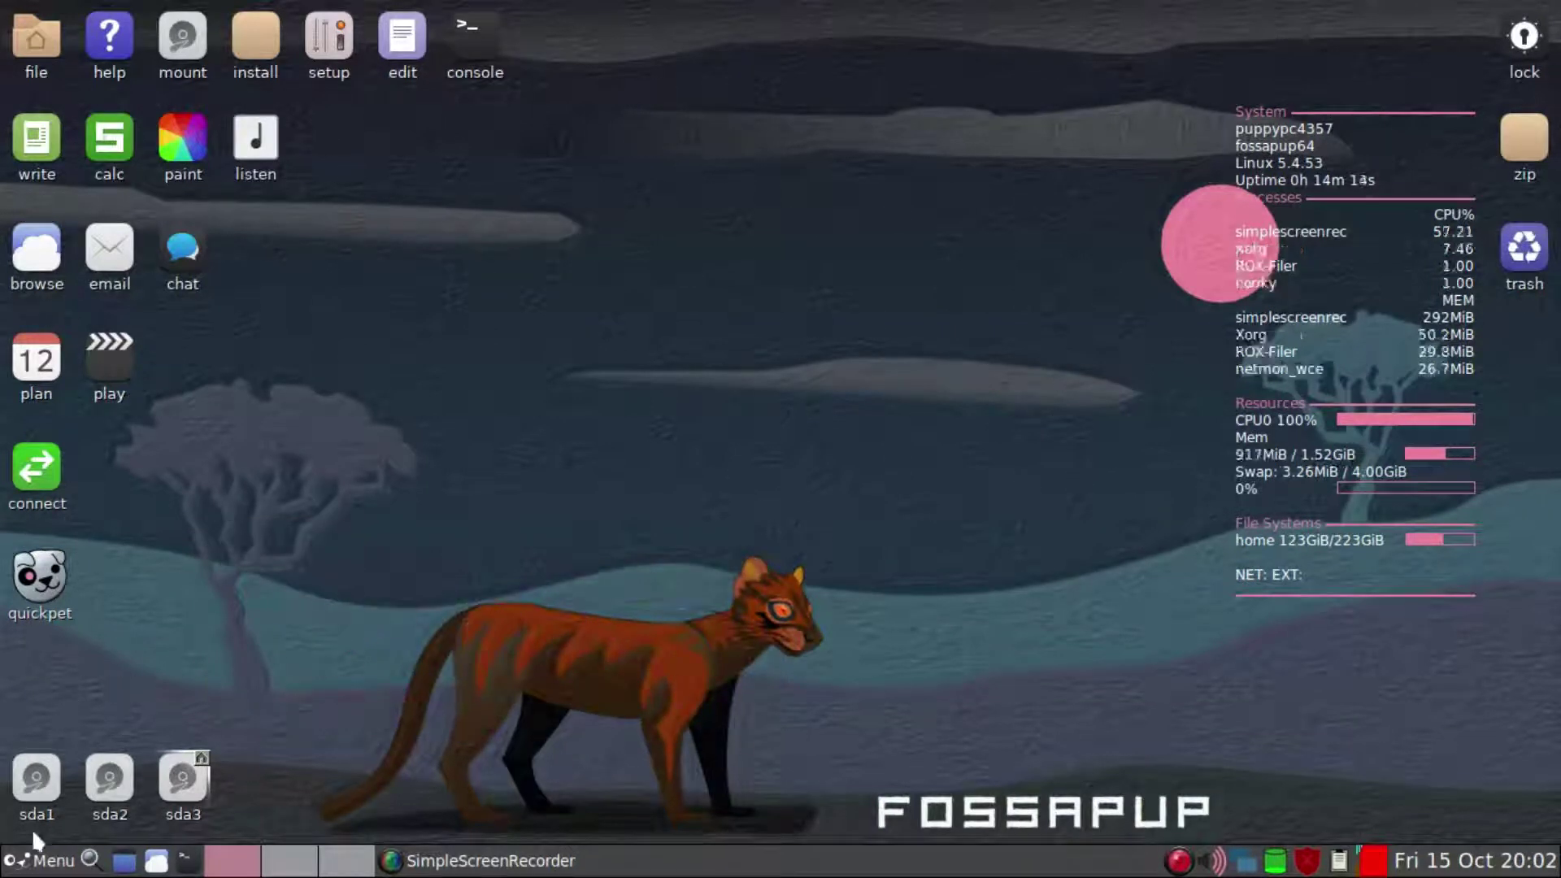
- Launch the Get LibreOffice download and install tool and agree to continue with the installation
click(37, 864)
mouse_move(93, 513)
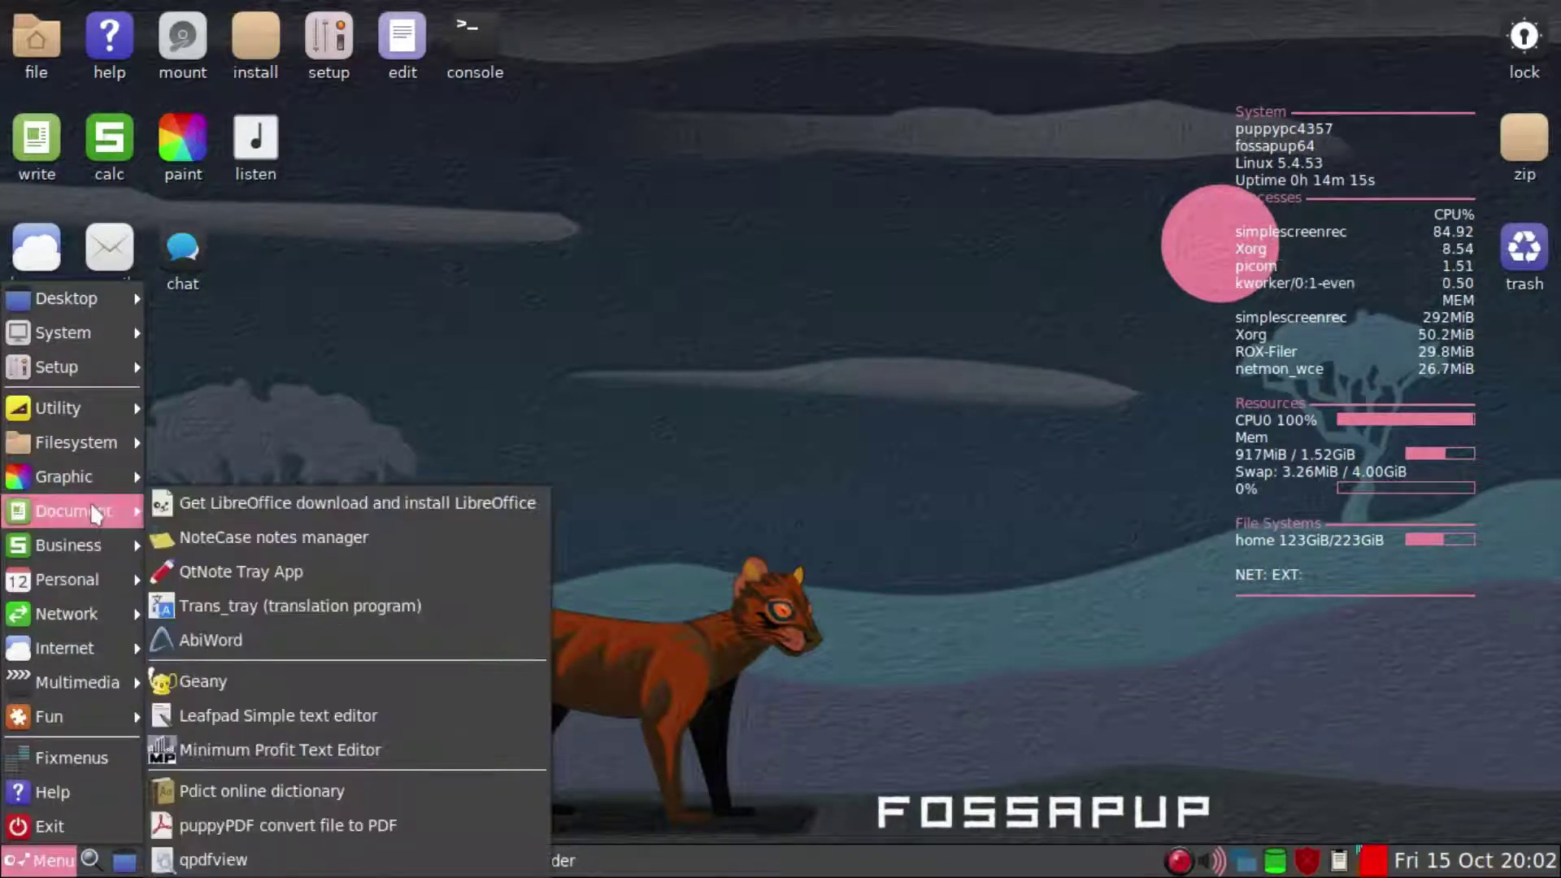
click(422, 505)
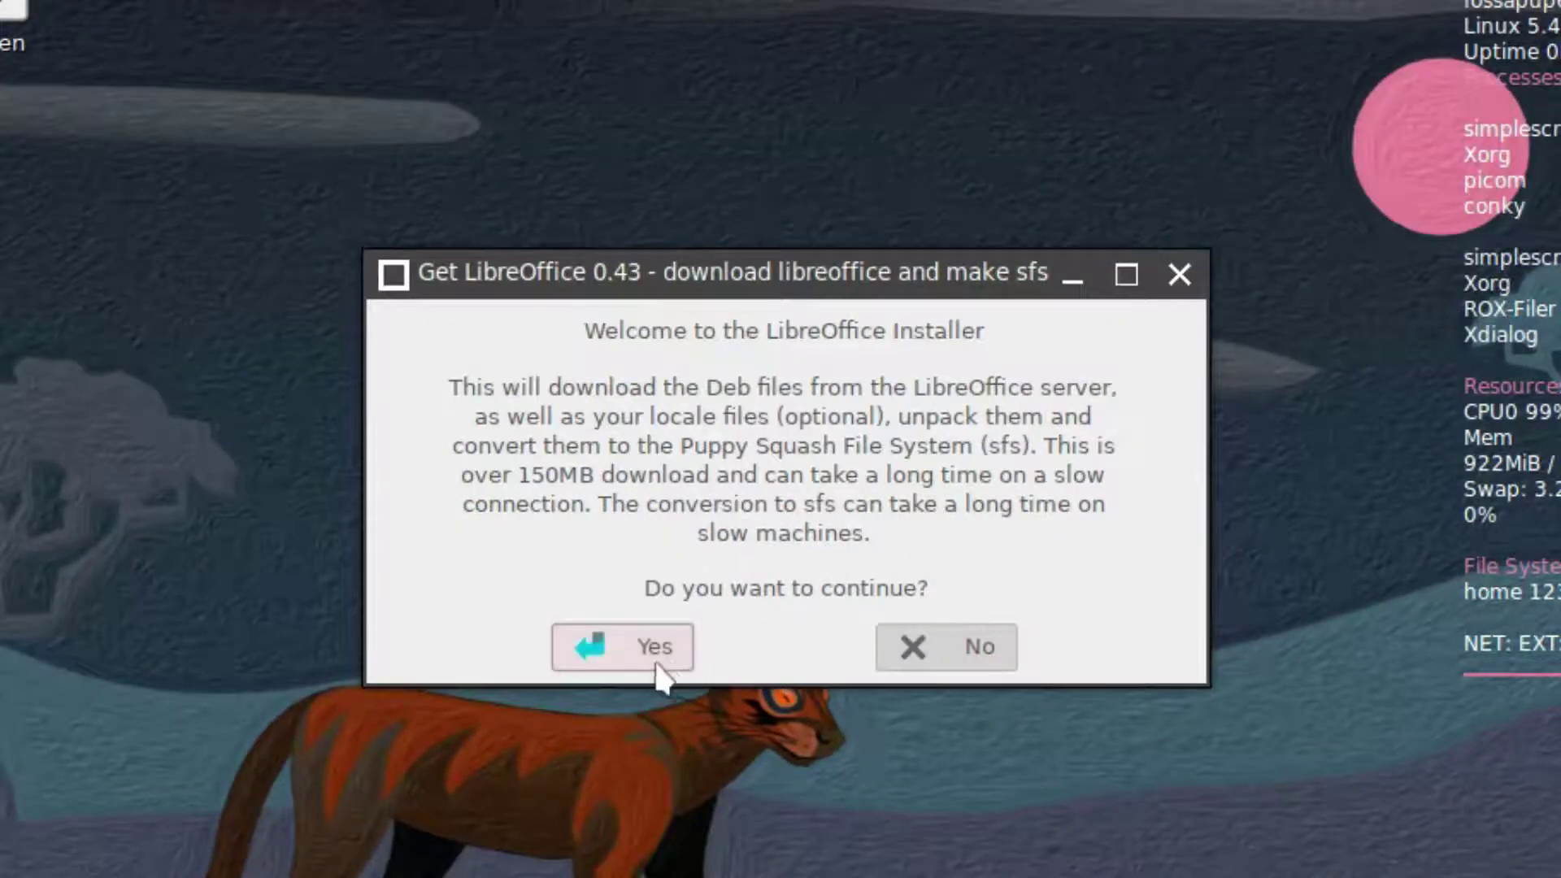
click(626, 650)
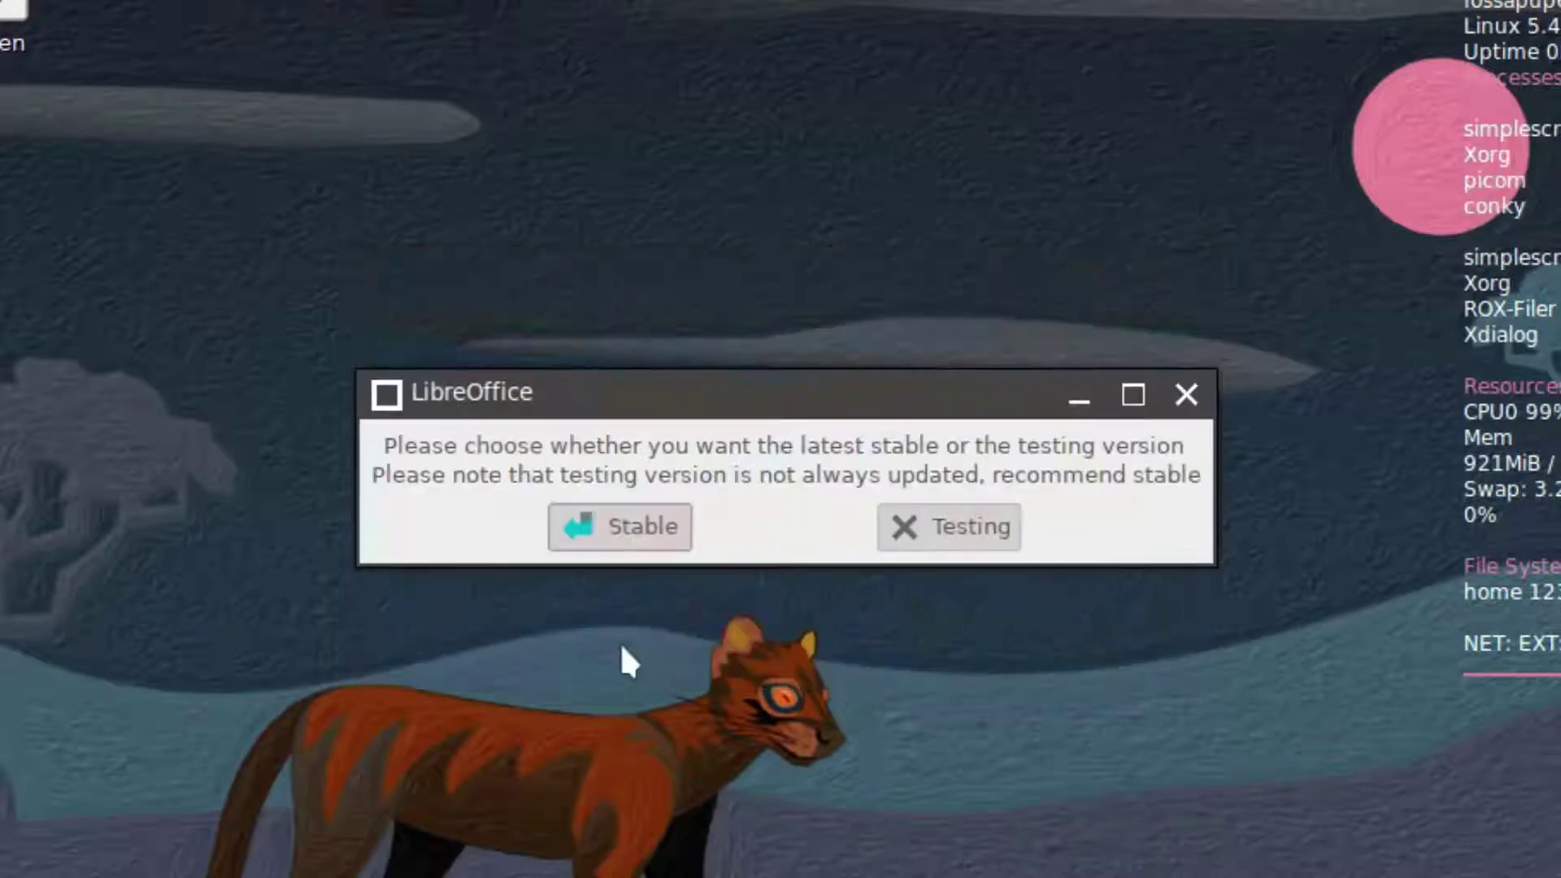
- Download stable LibreOffice 7.2.2, built in RAM, with the help file and the en-GB language pack
click(645, 540)
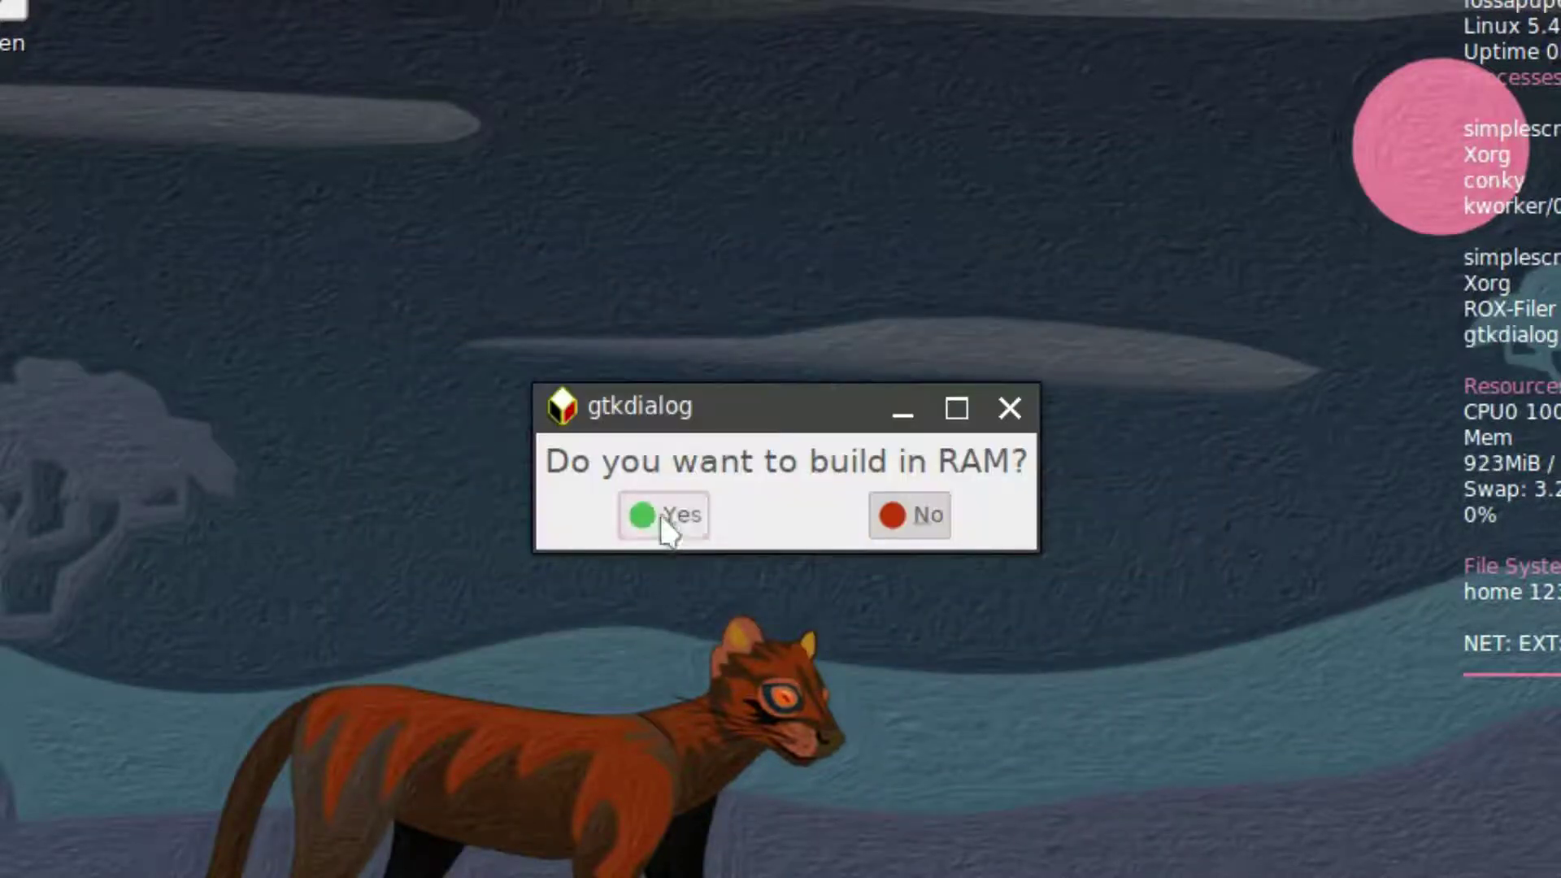
click(659, 512)
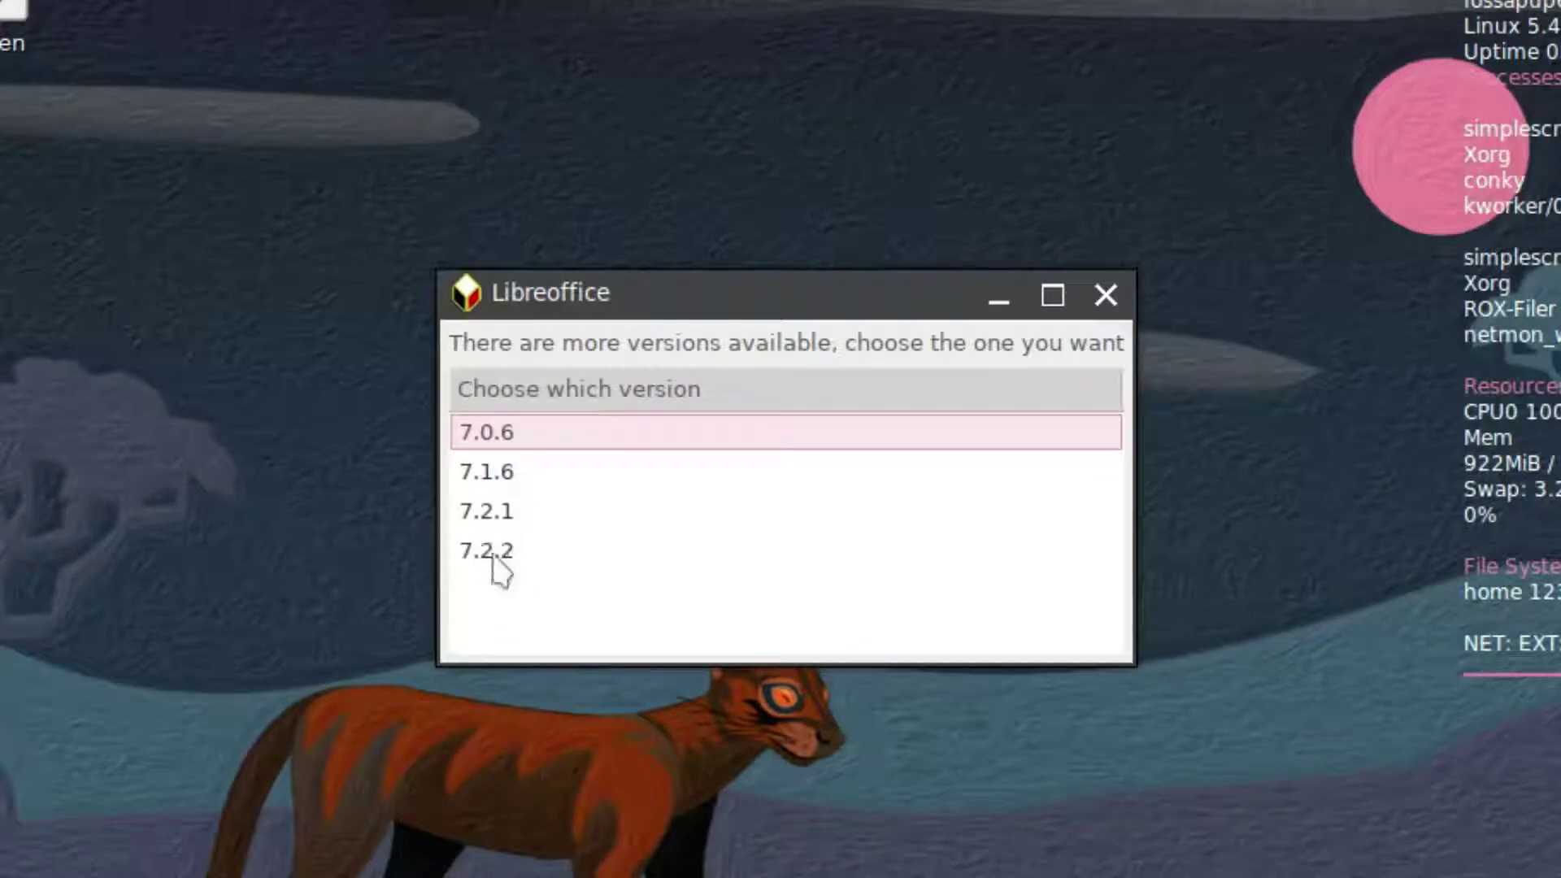
double_click(492, 553)
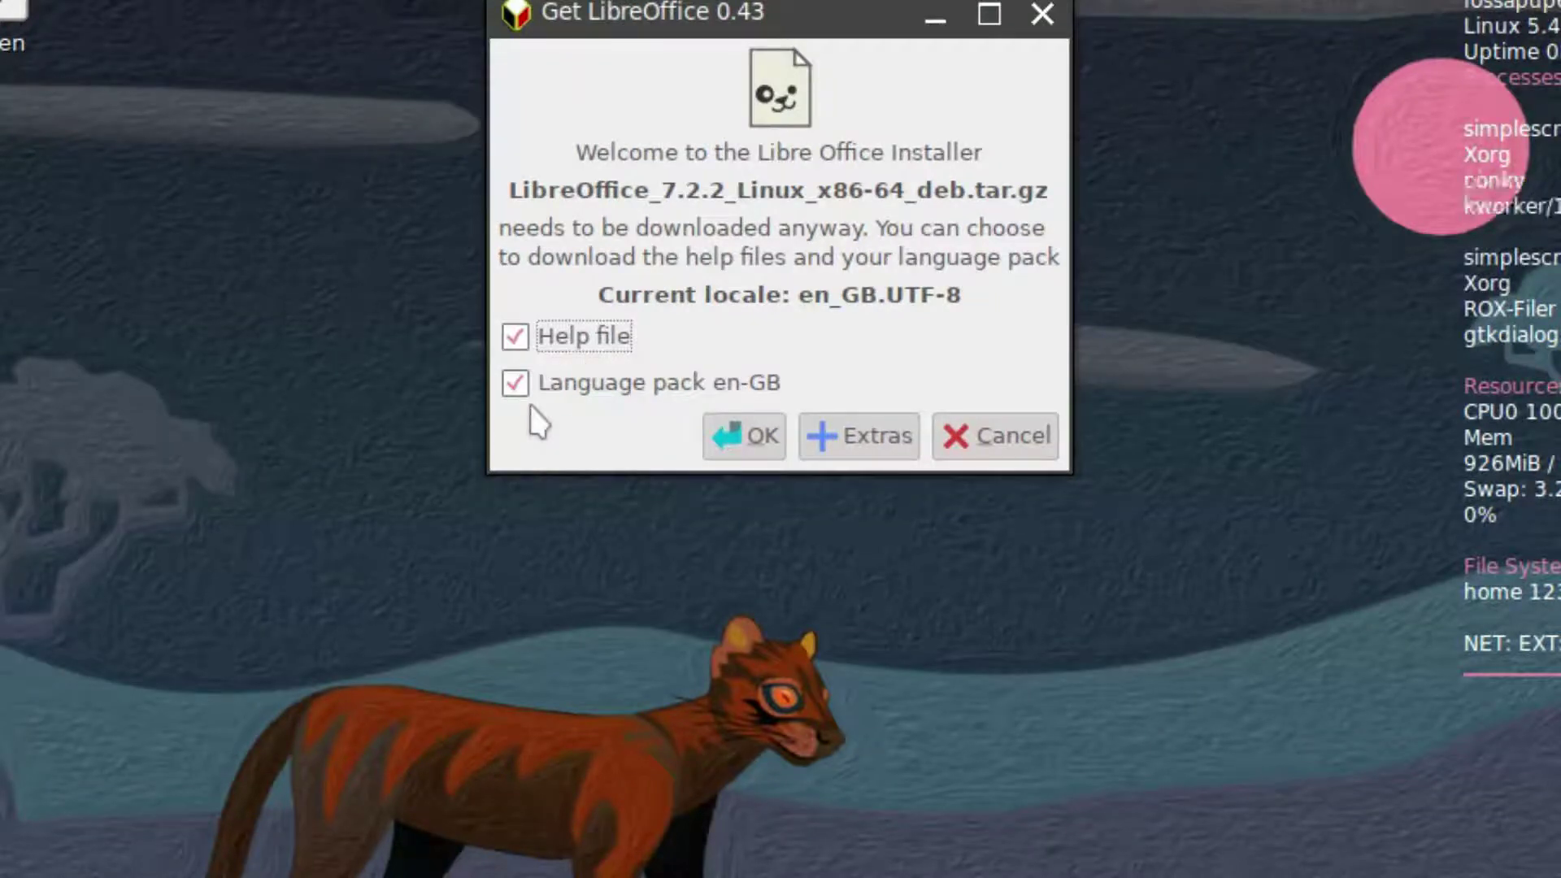
click(756, 442)
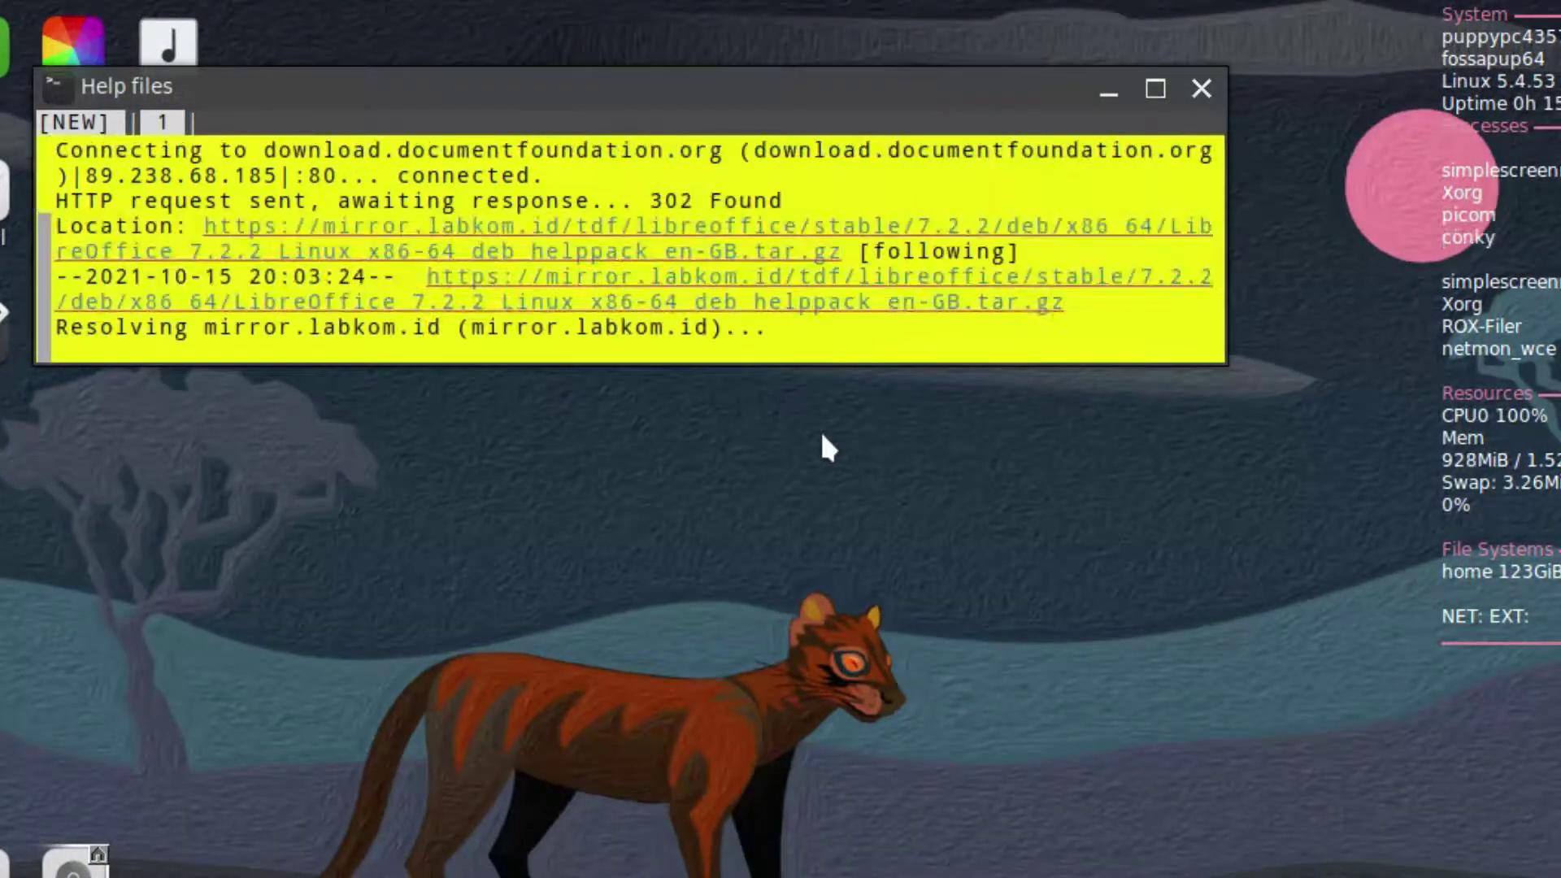
drag(610, 88, 845, 258)
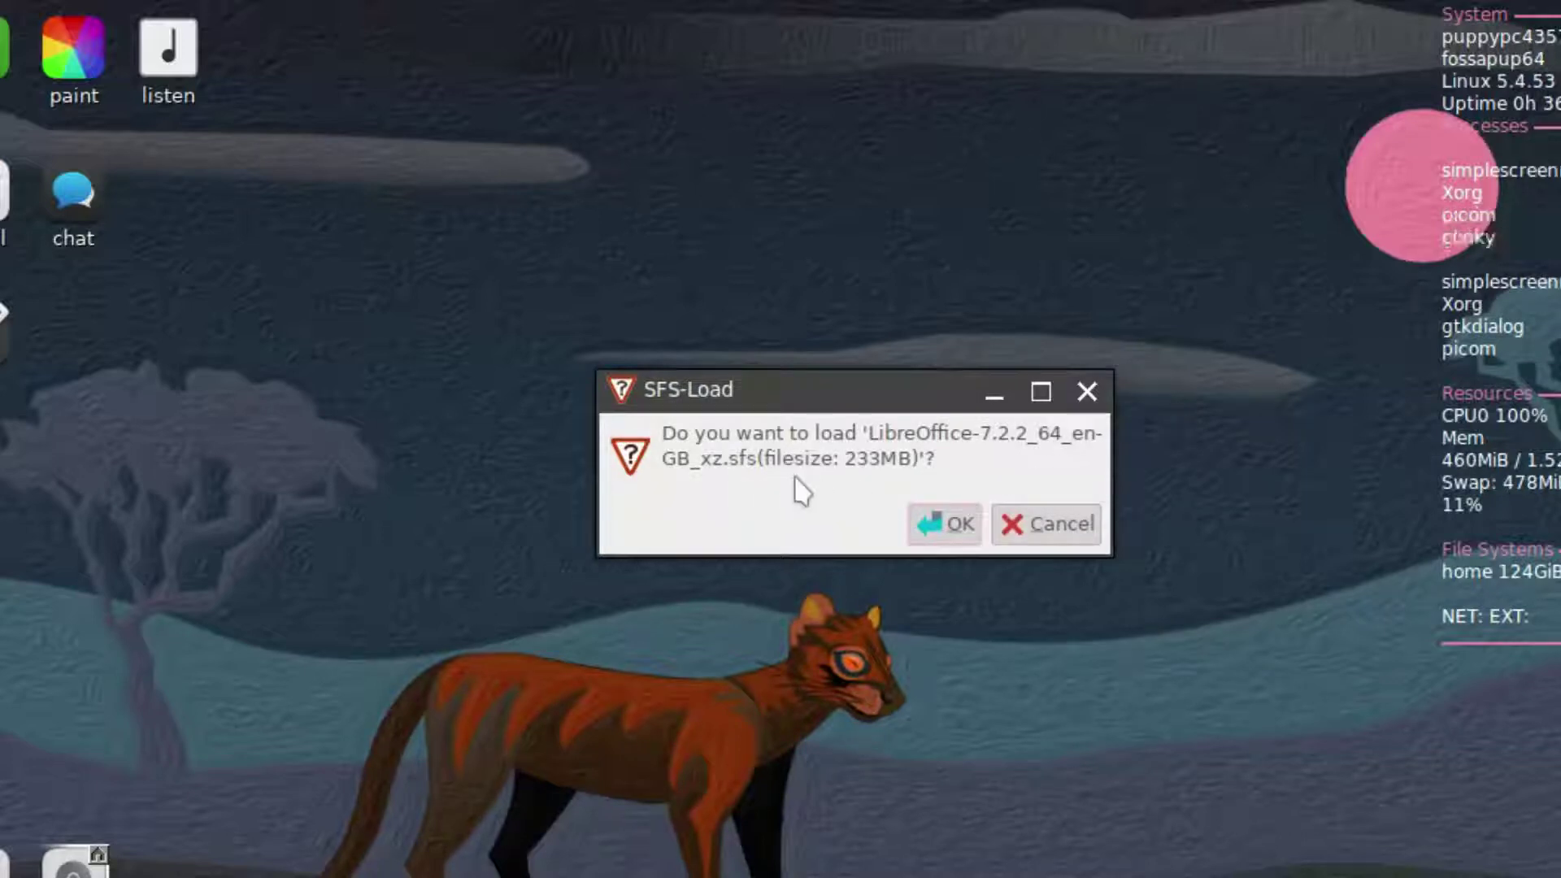
- Load the LibreOffice-7.2.2_64_en-GB_xz.sfs package and run it with a new document
click(956, 525)
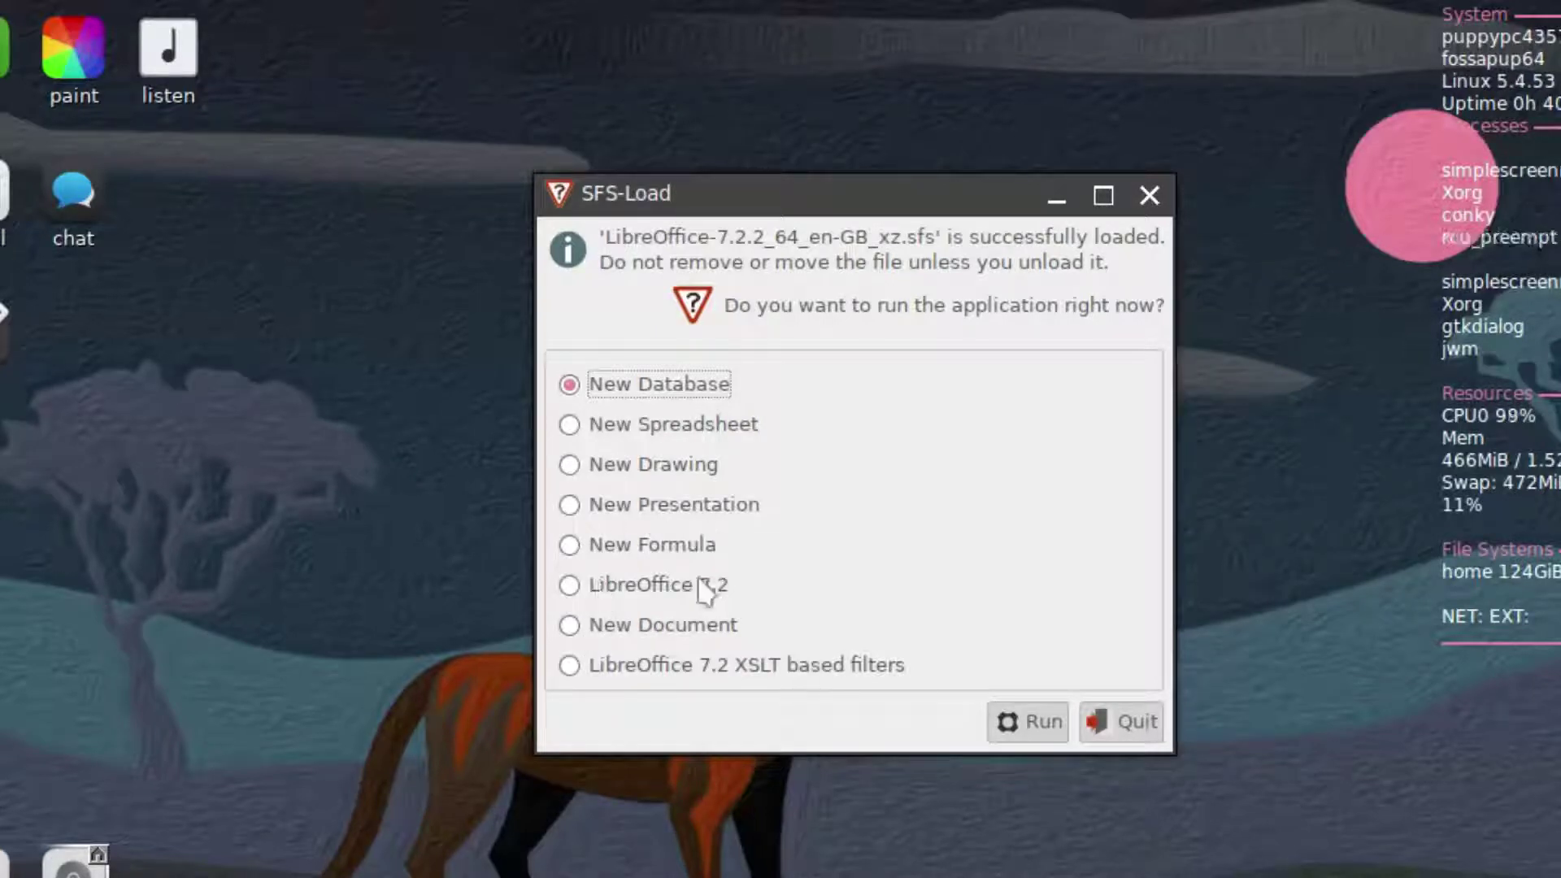
click(573, 627)
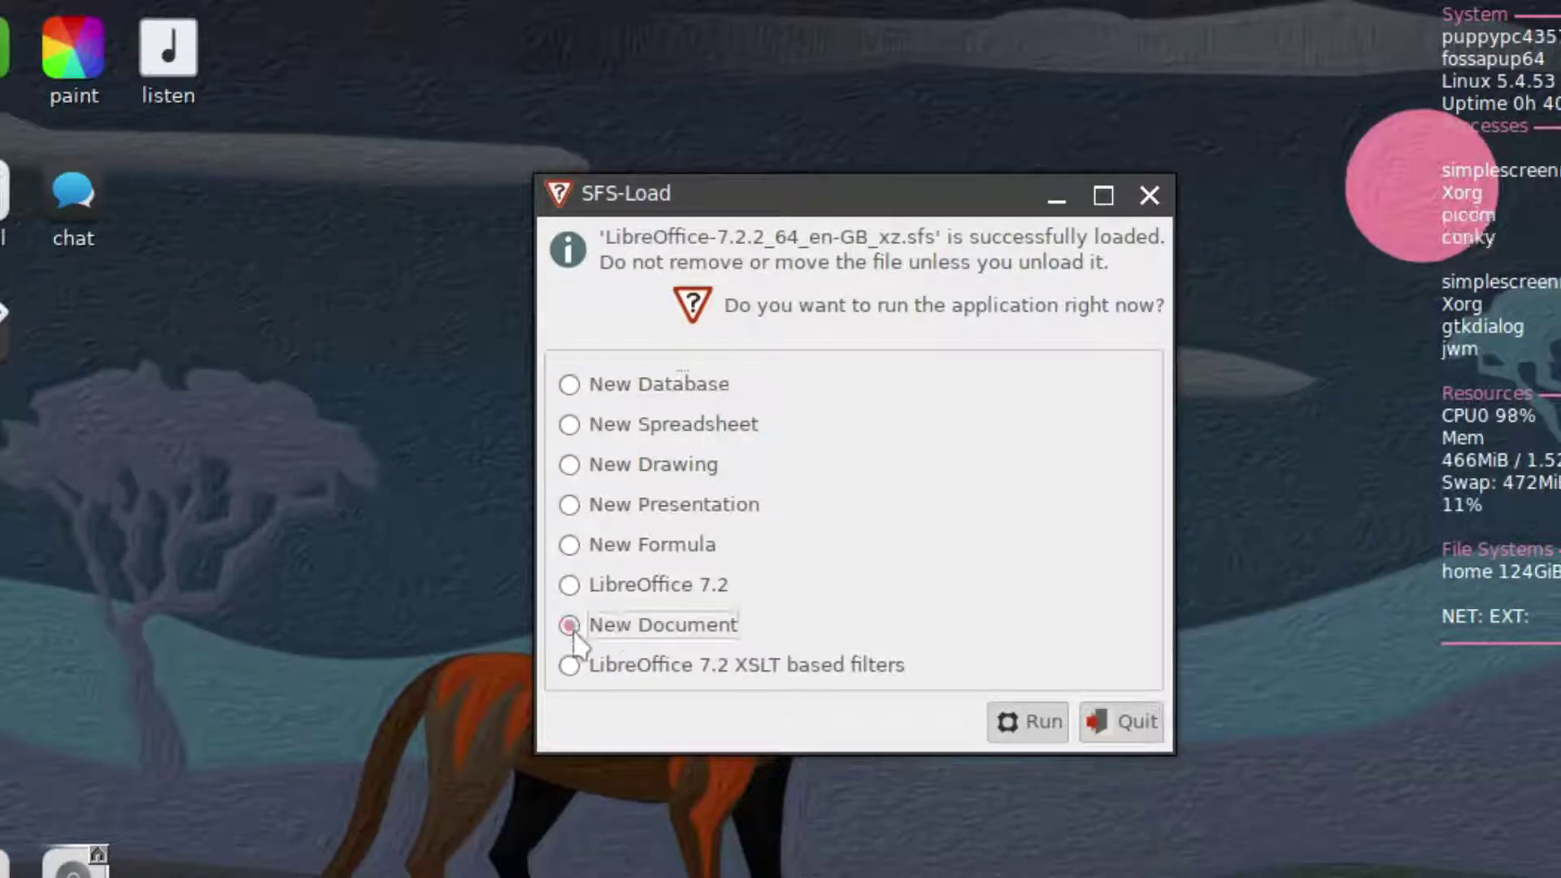
click(1026, 722)
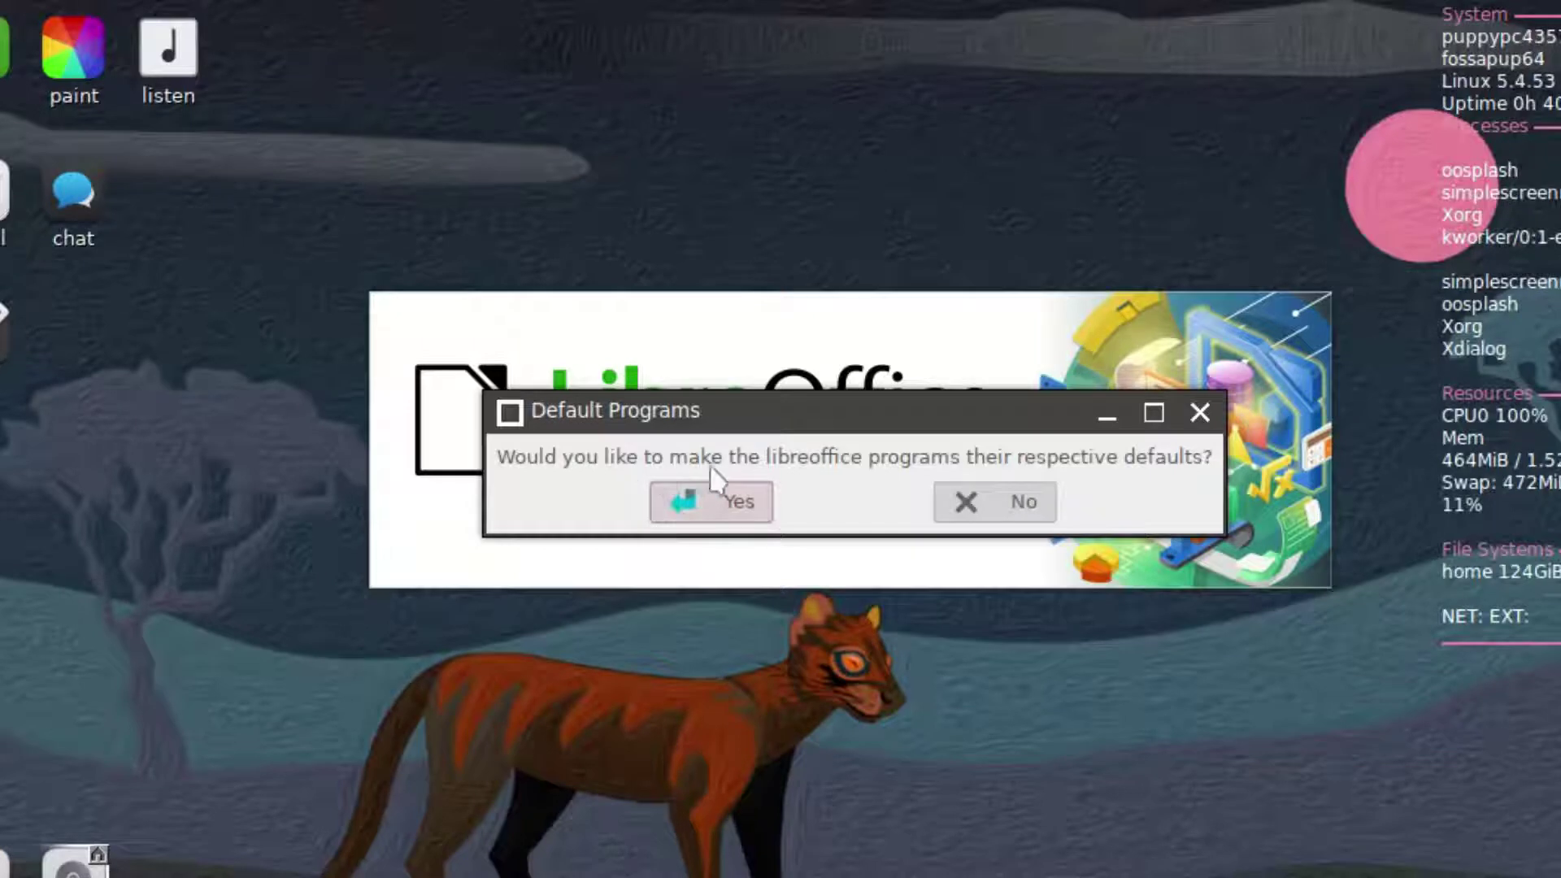
- Make the LibreOffice programs their respective defaults and dismiss the tip of the day and the release notes notice
click(723, 513)
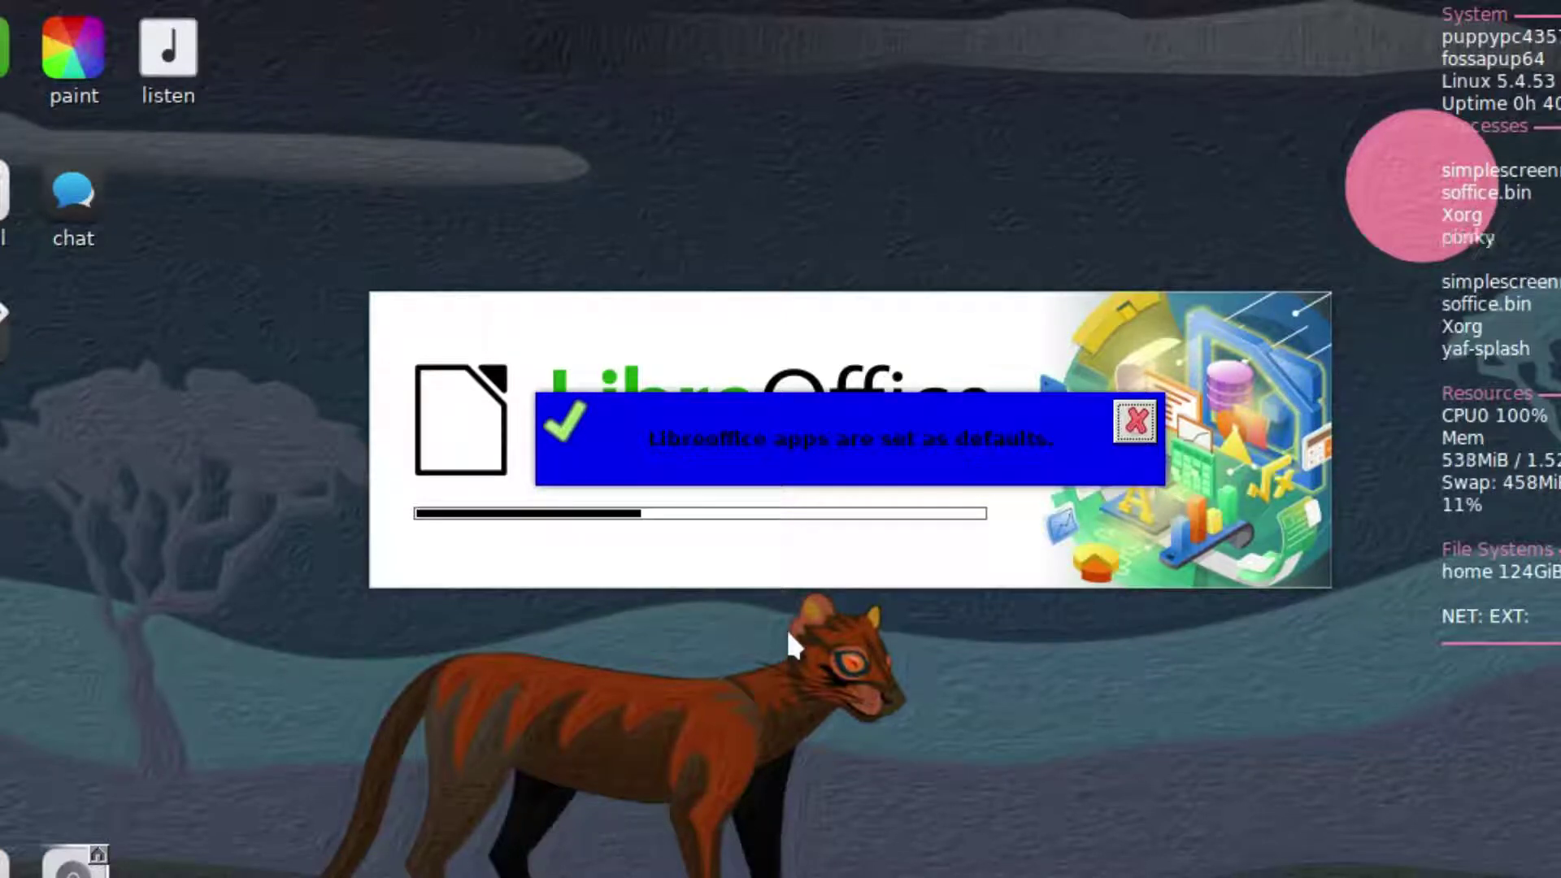
click(1135, 420)
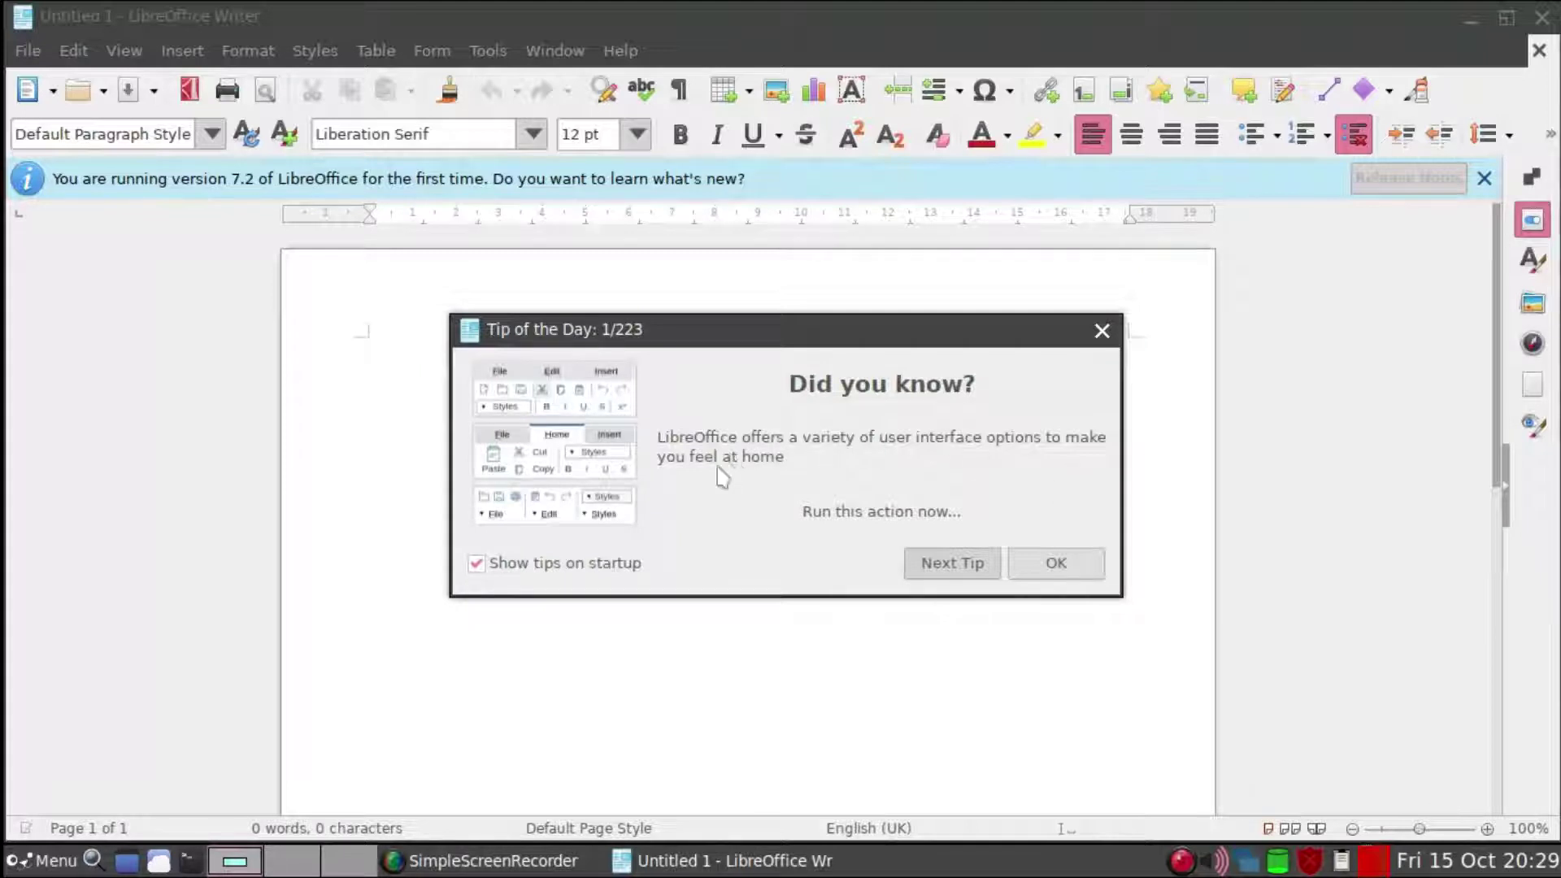
click(1057, 564)
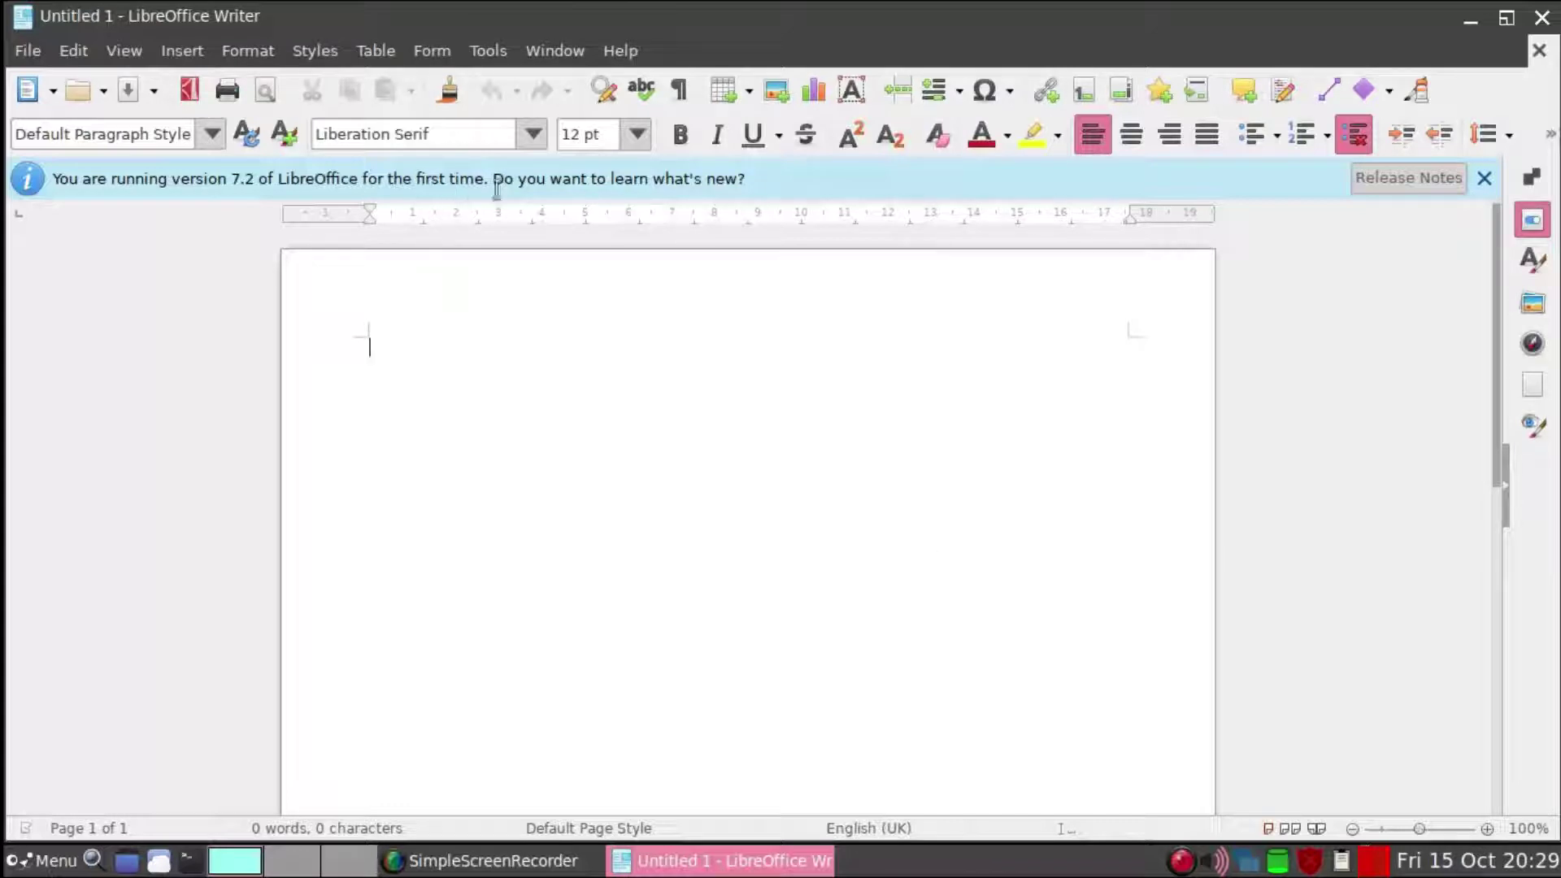
click(1483, 181)
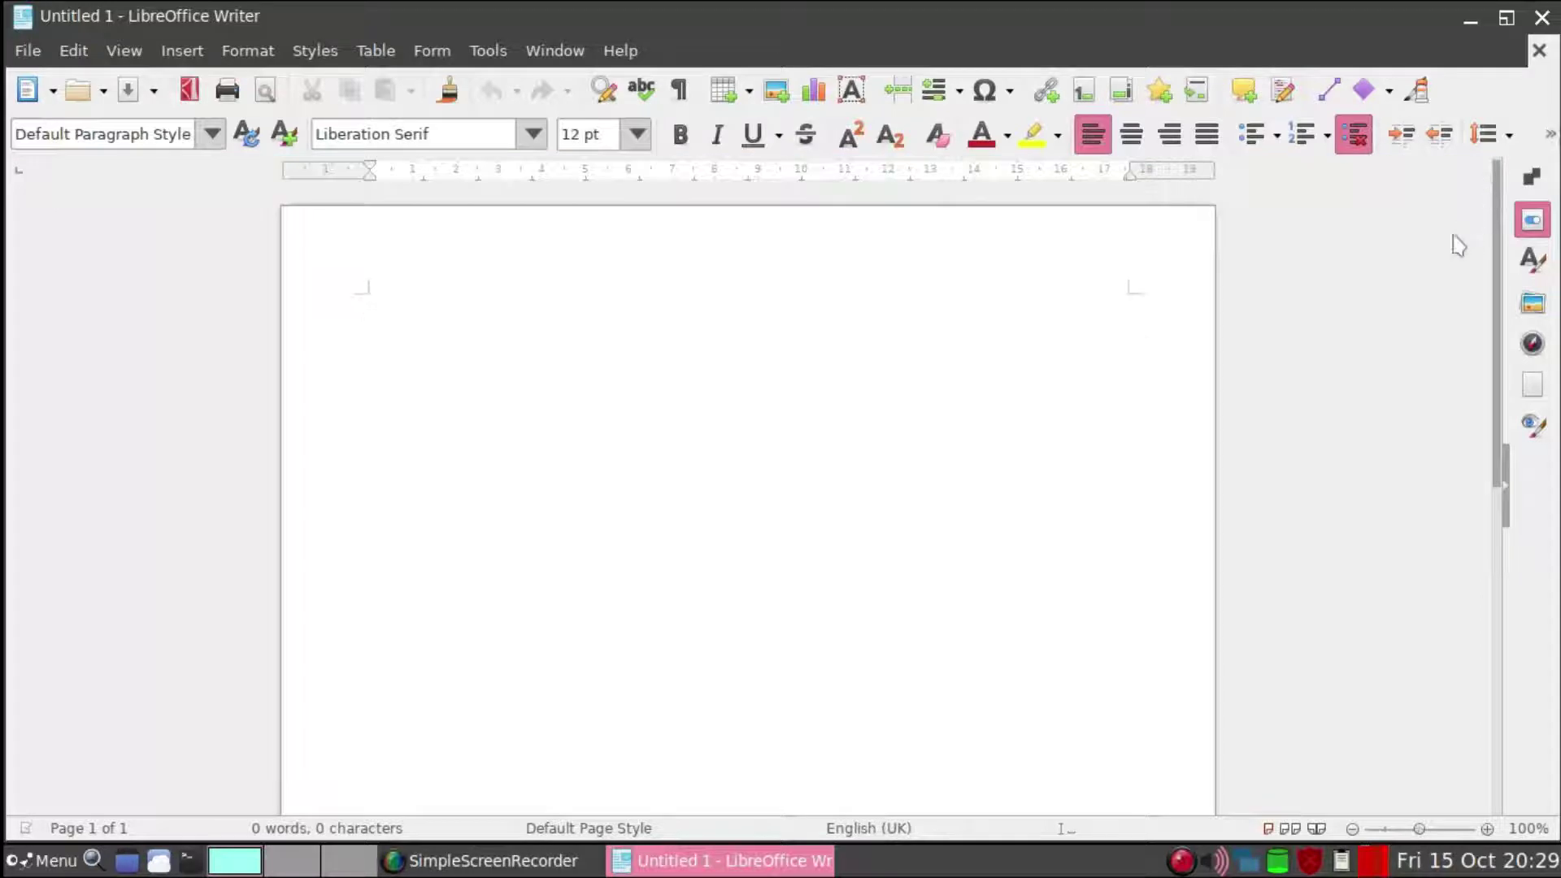
- Switch the user interface to the Tabbed variant and apply it to all LibreOffice programs
click(124, 51)
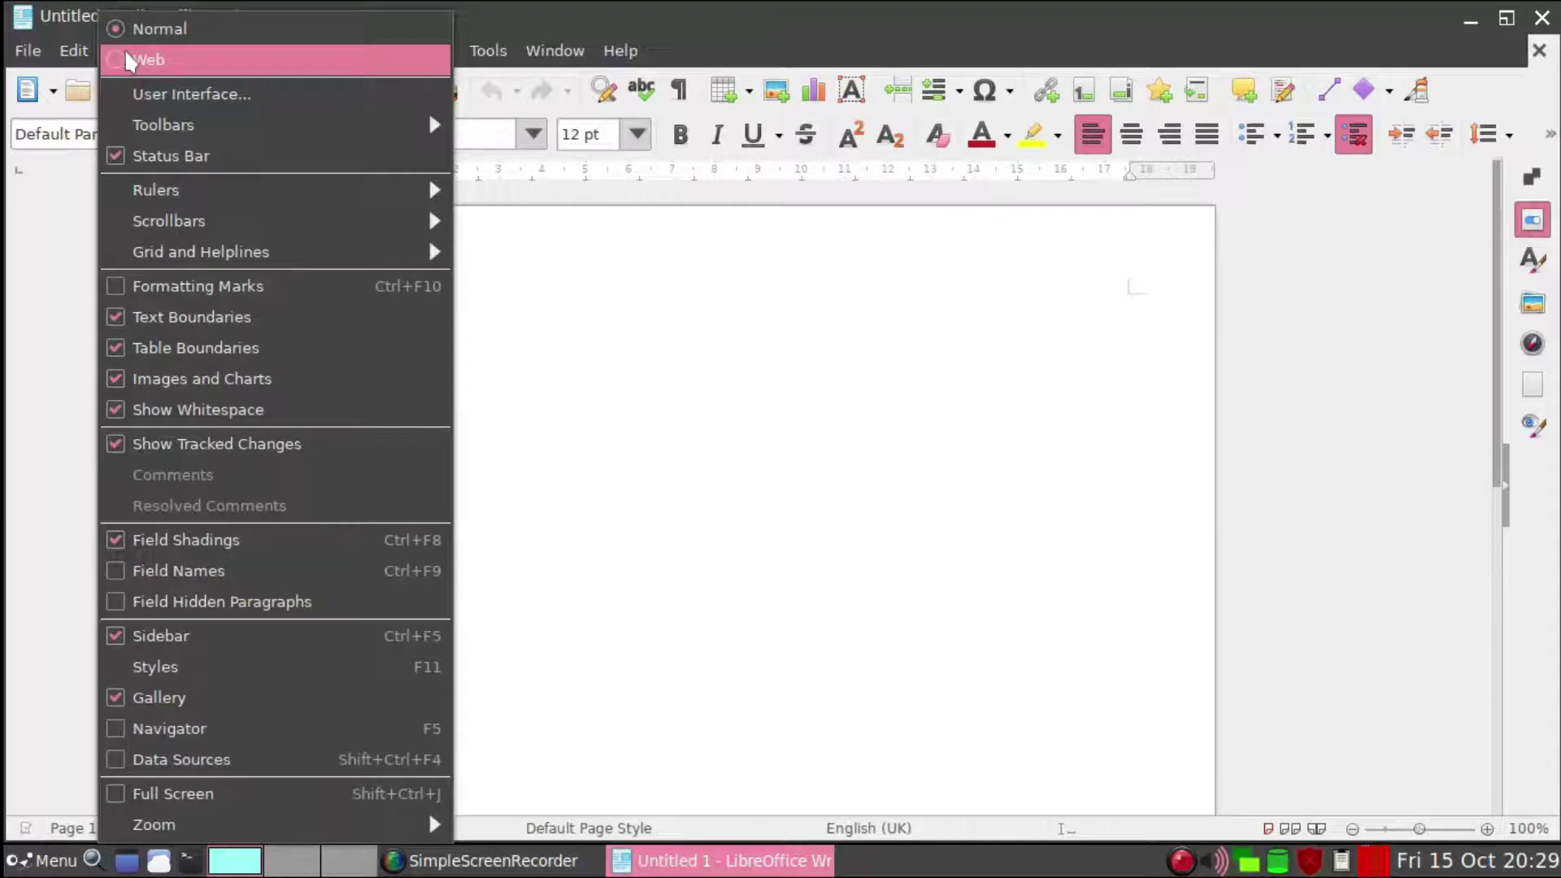
click(180, 99)
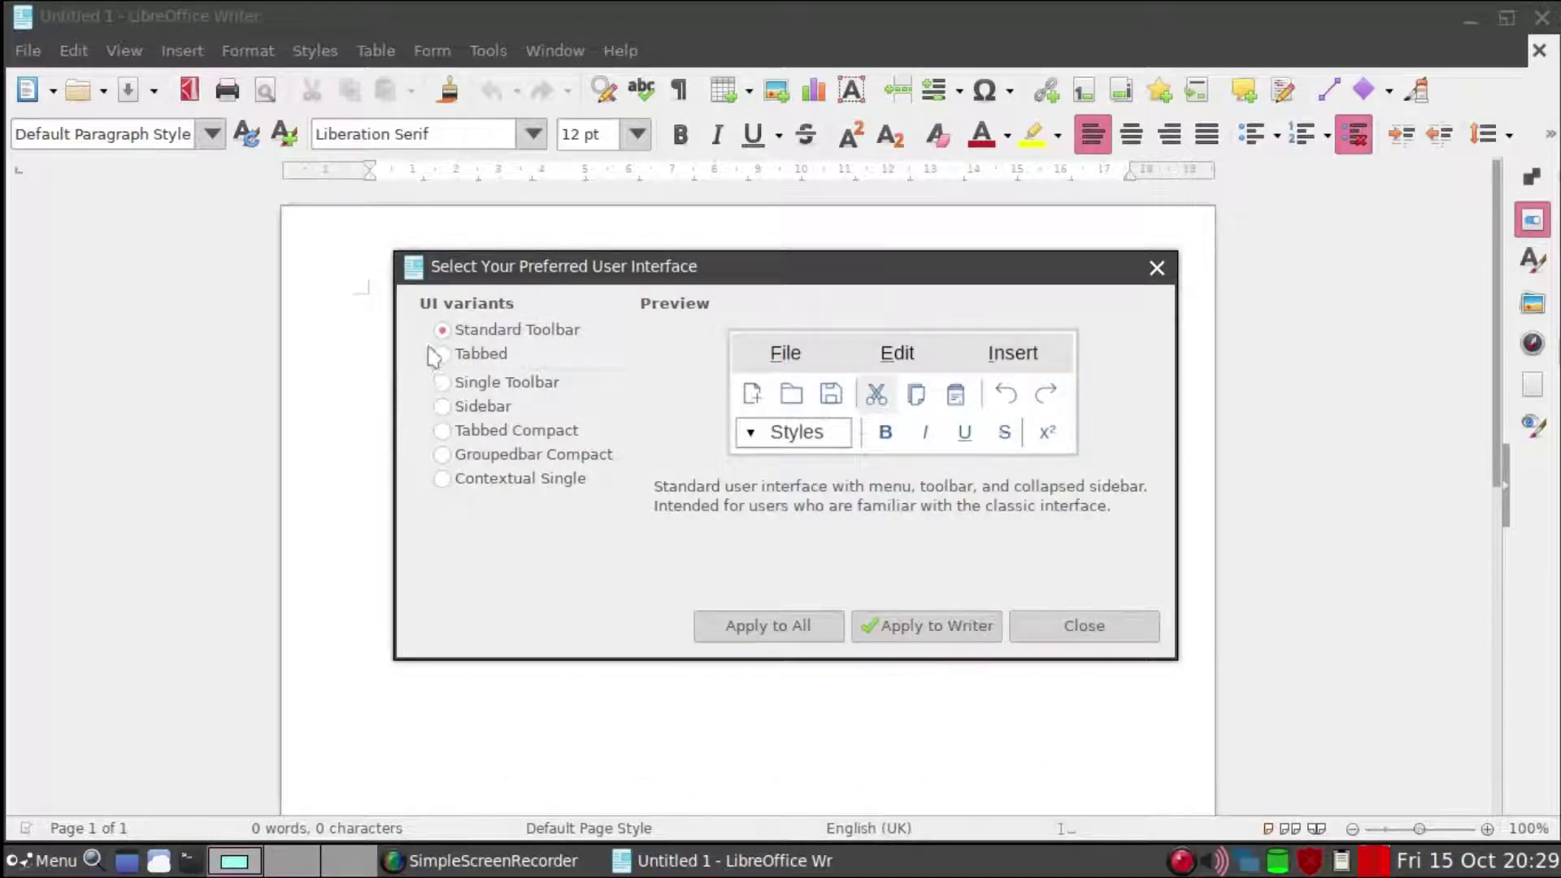
click(442, 354)
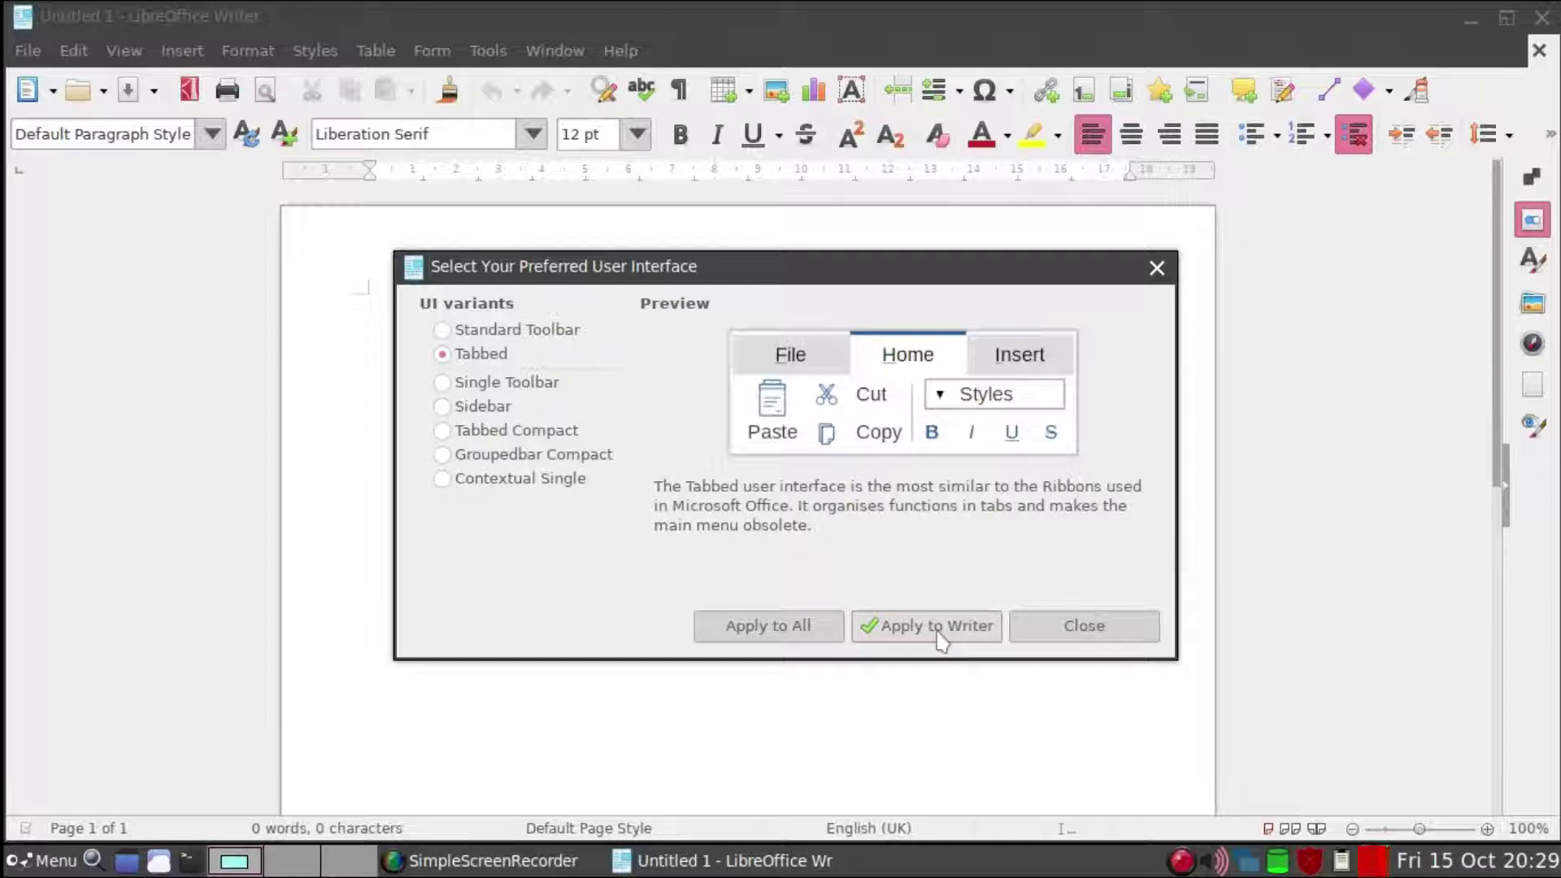
click(781, 628)
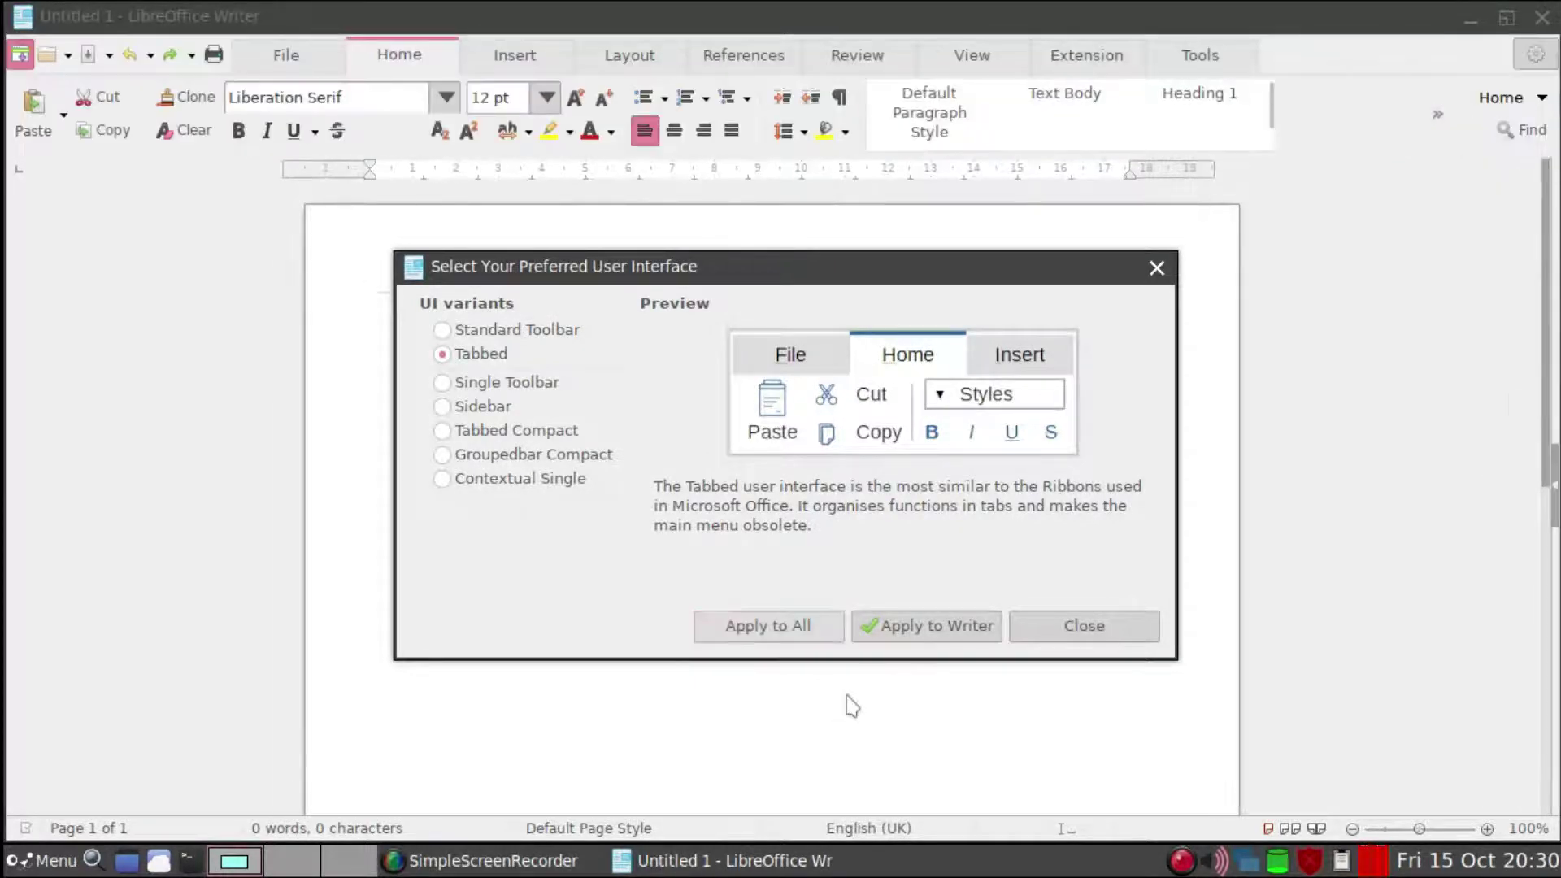
click(1092, 632)
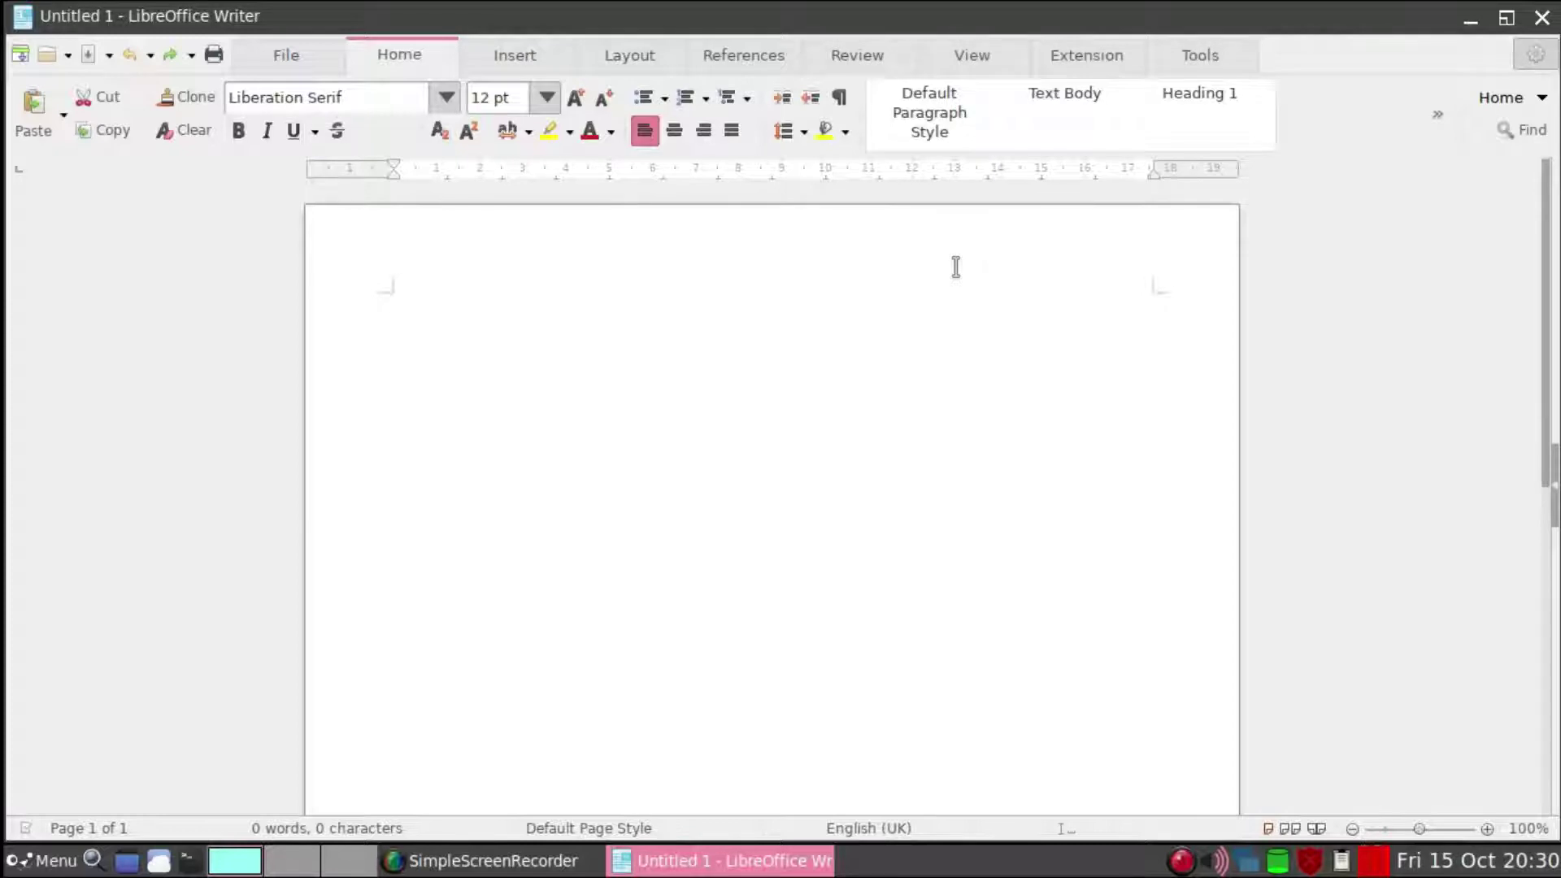
- Look through Writer's File, Home, Insert, Layout and References commands in the tabbed interface and close the document
click(285, 56)
click(398, 62)
click(494, 69)
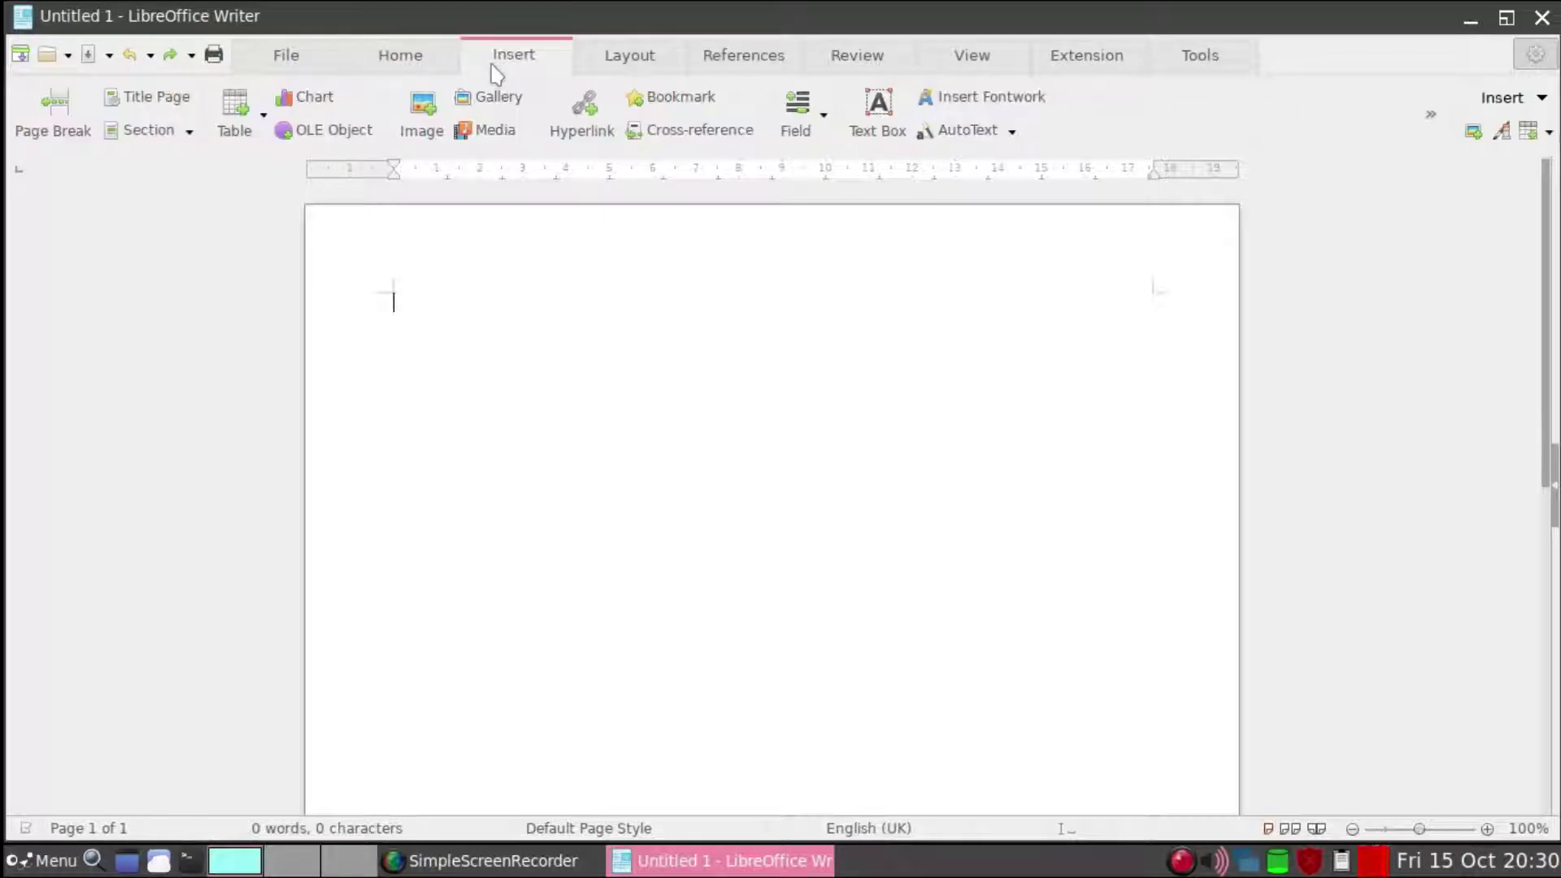
click(621, 73)
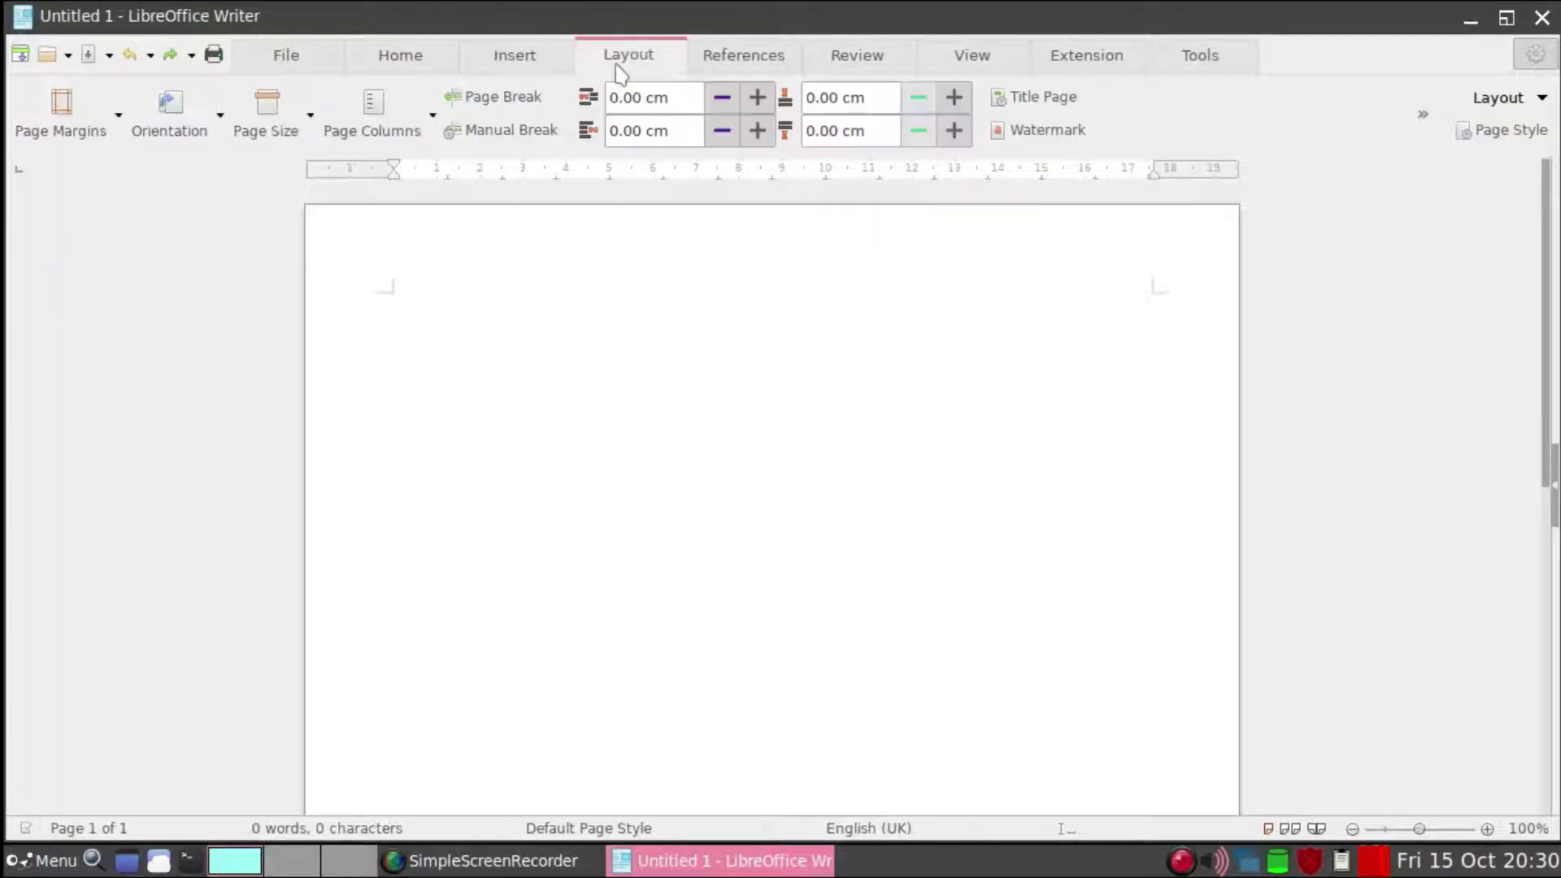
click(739, 65)
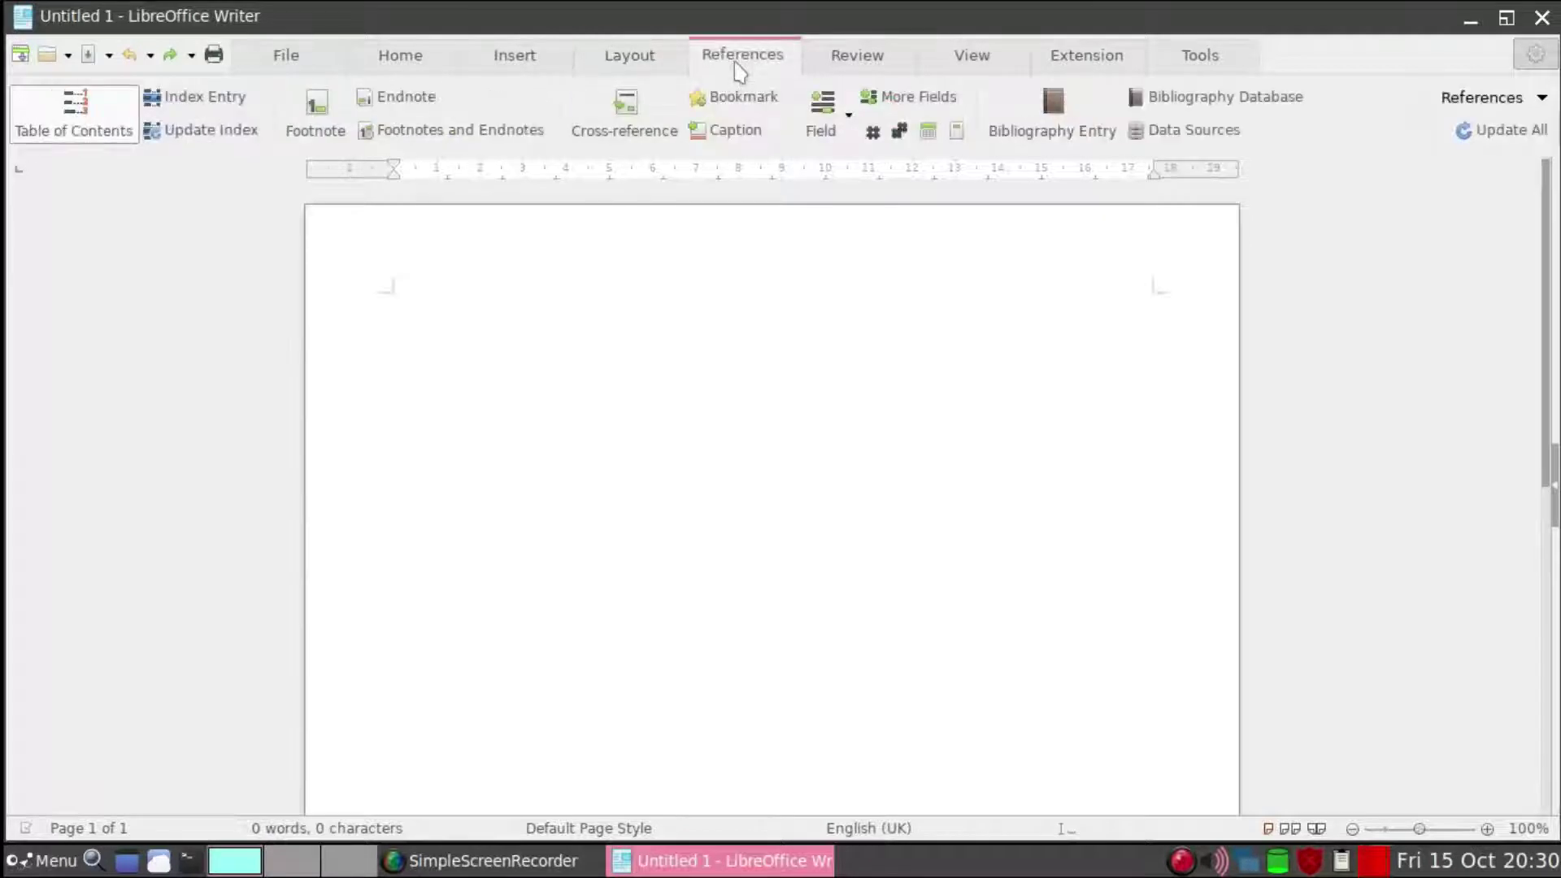
click(1541, 17)
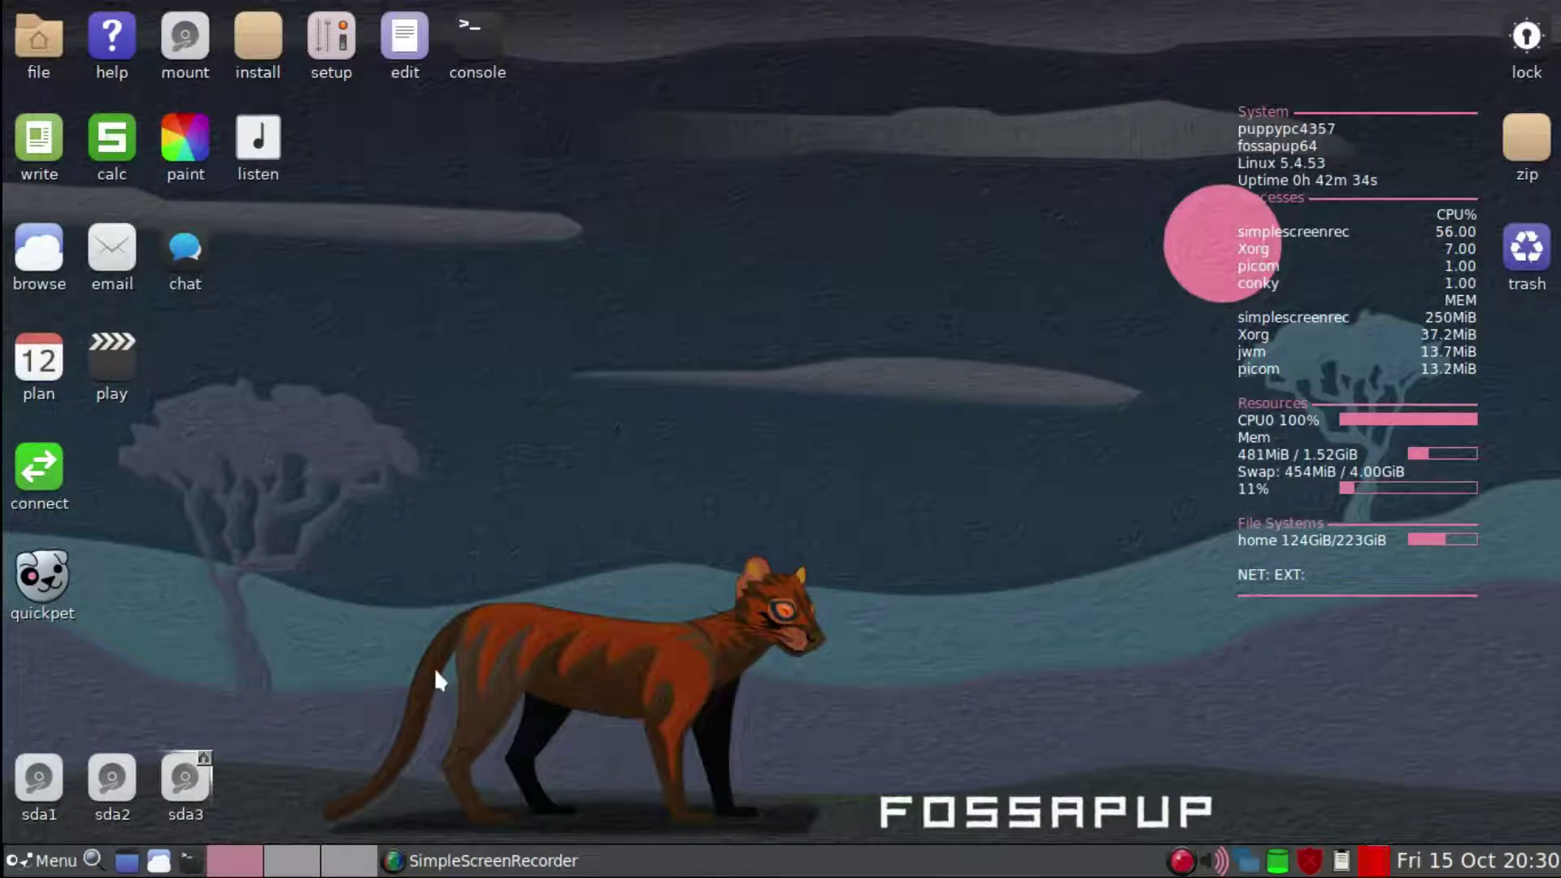
- Open LibreOffice 7.2 from the installed document programs and create a new Calc spreadsheet
click(44, 860)
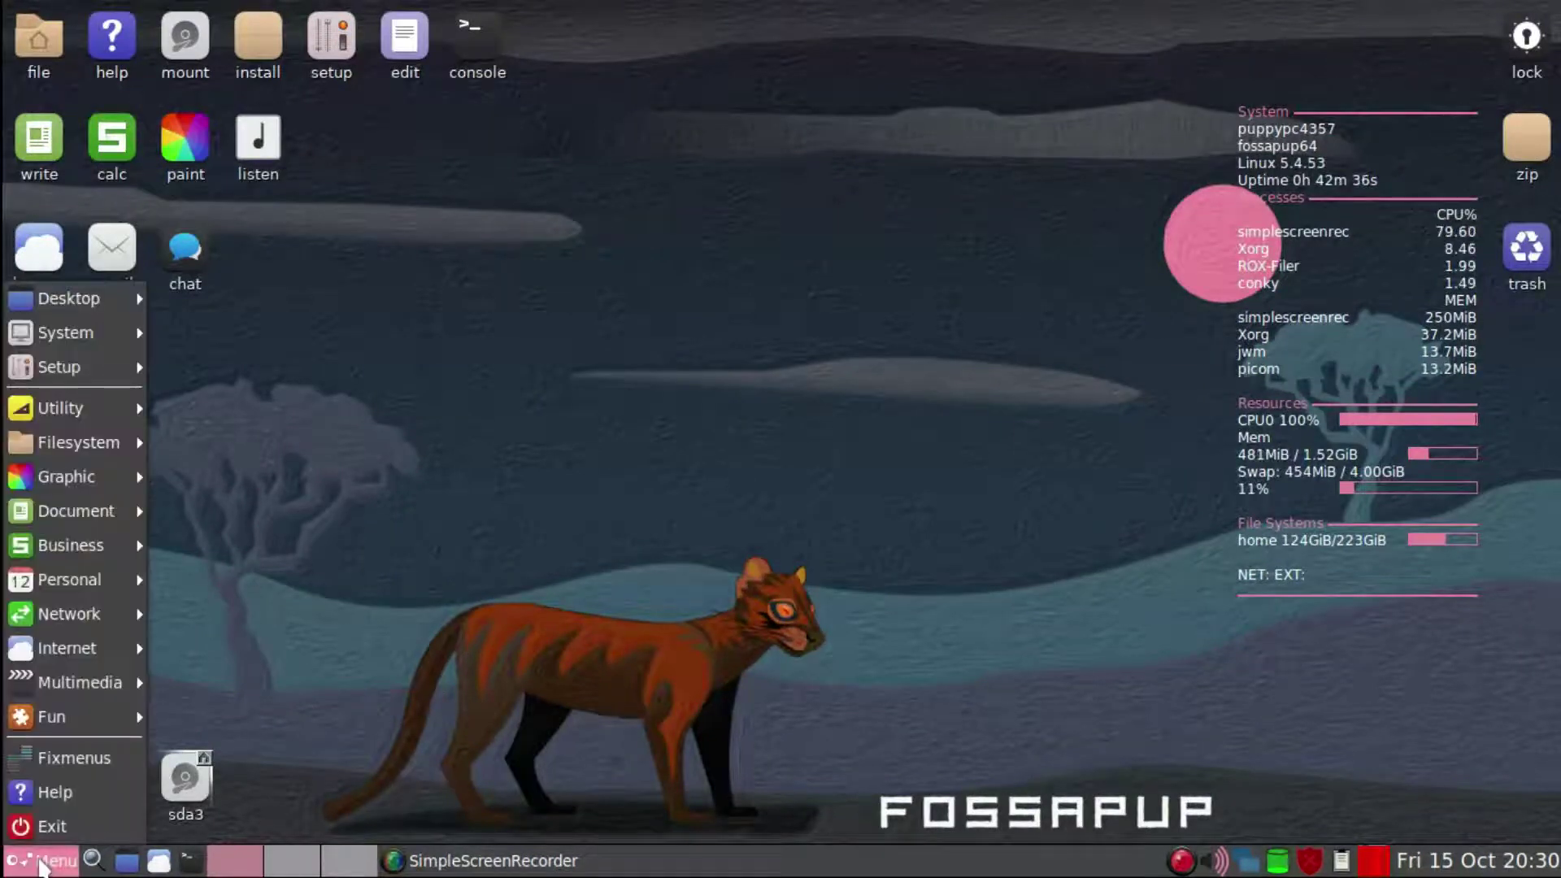
mouse_move(104, 520)
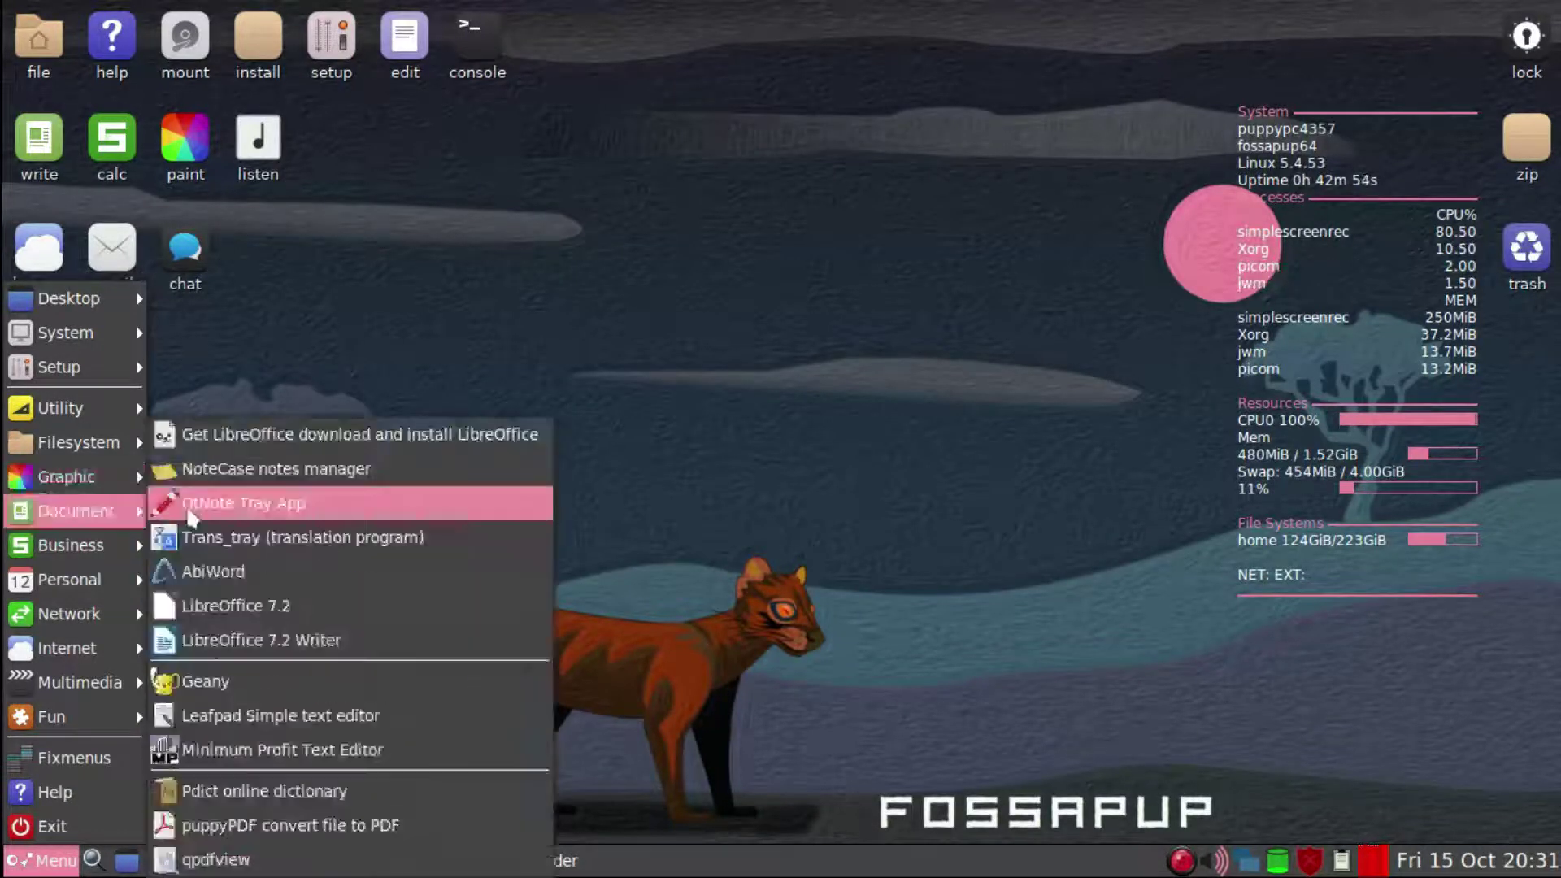
mouse_move(120, 480)
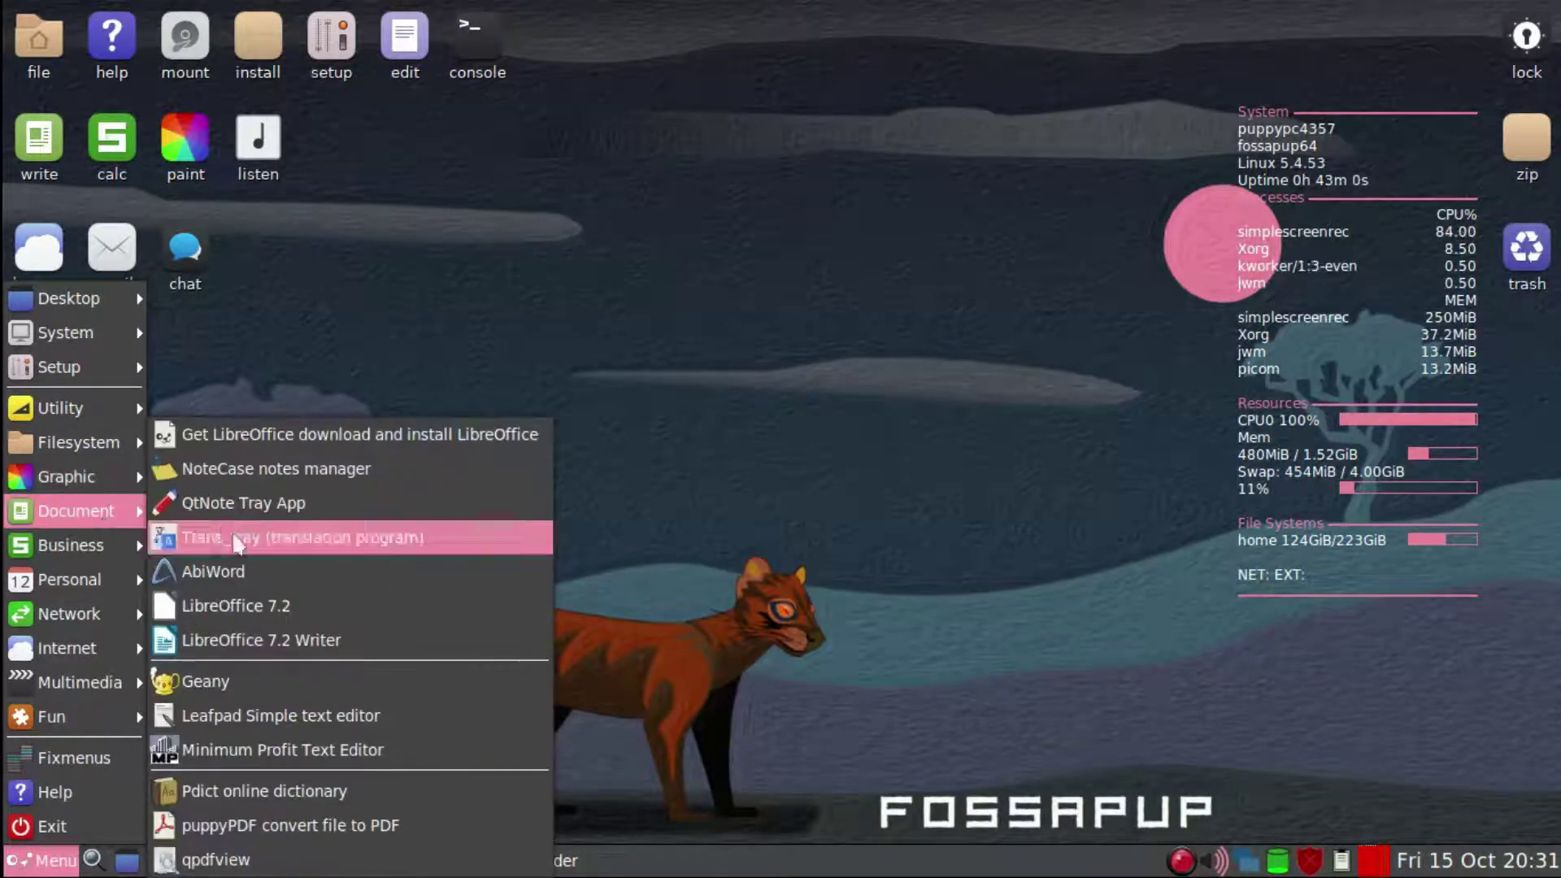
click(260, 613)
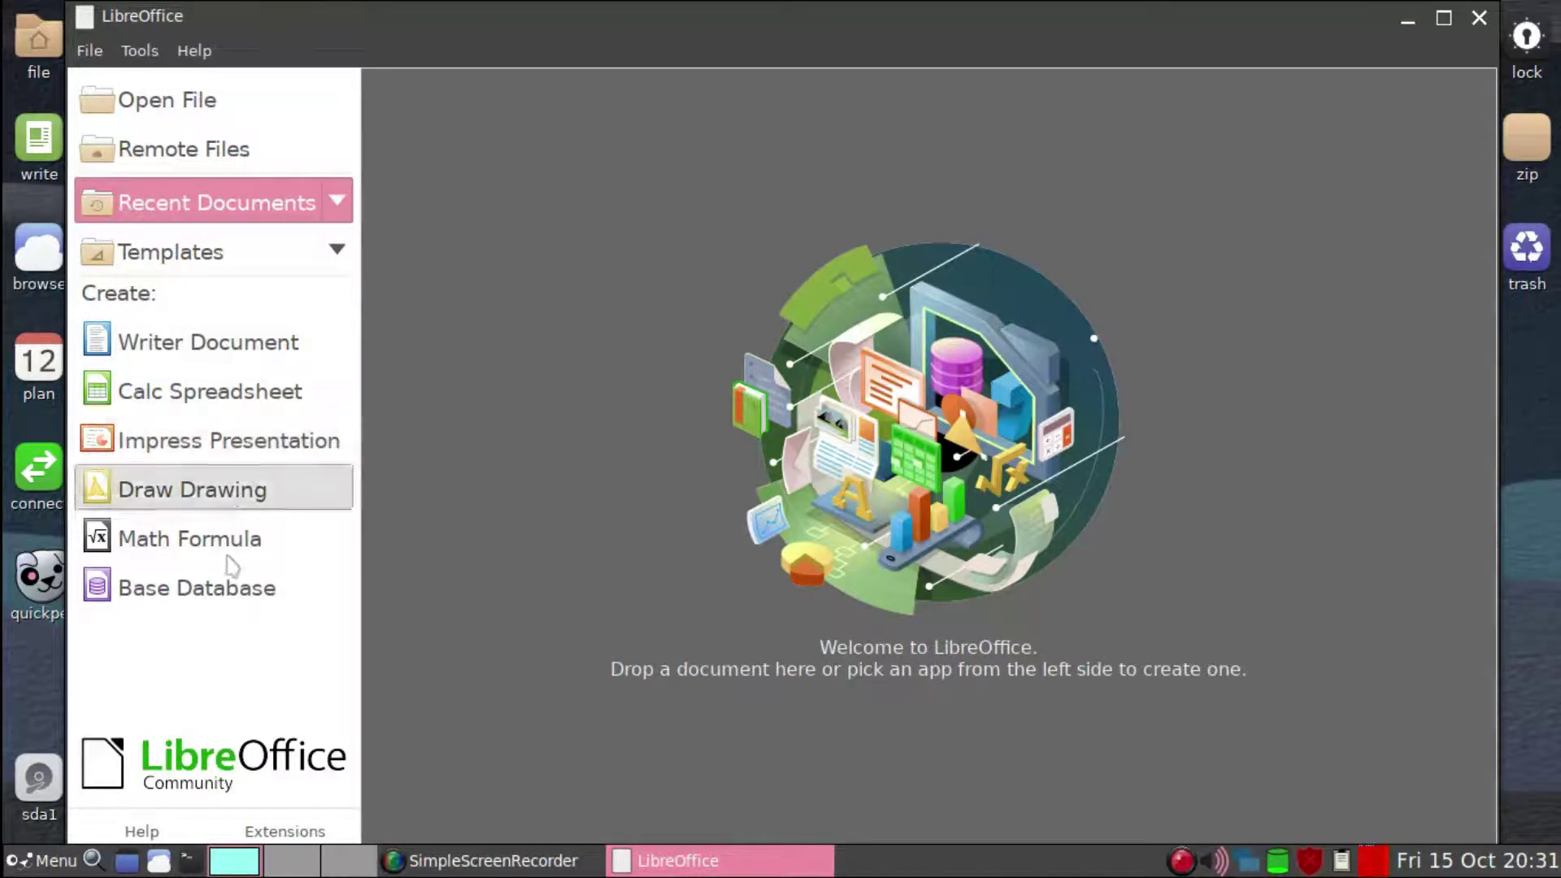
click(260, 393)
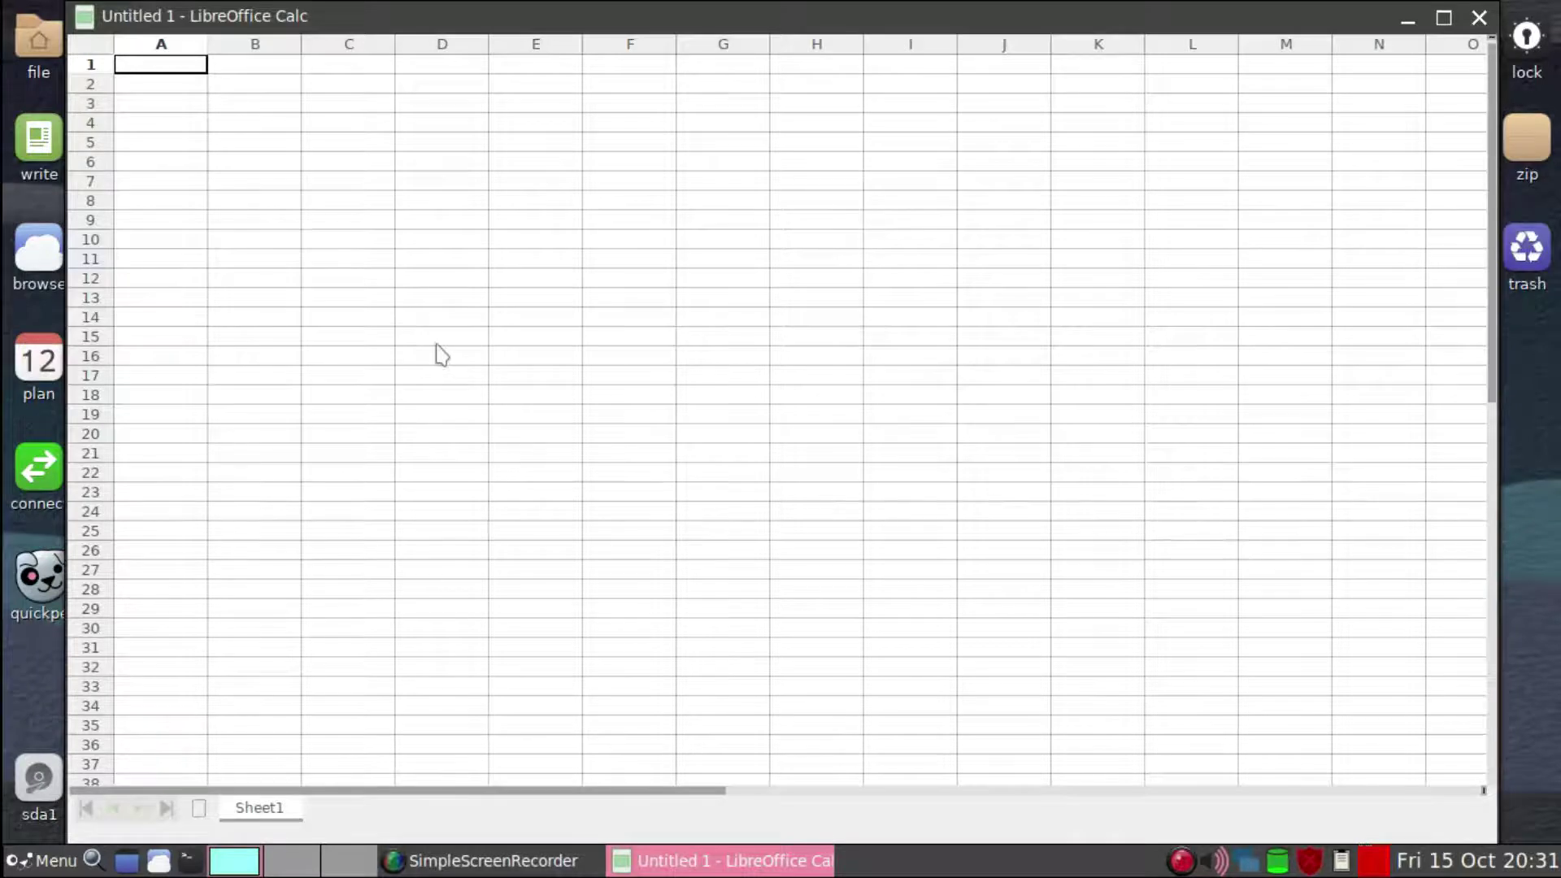
- Maximize the Calc window to view its tabbed interface and close the spreadsheet
click(1444, 20)
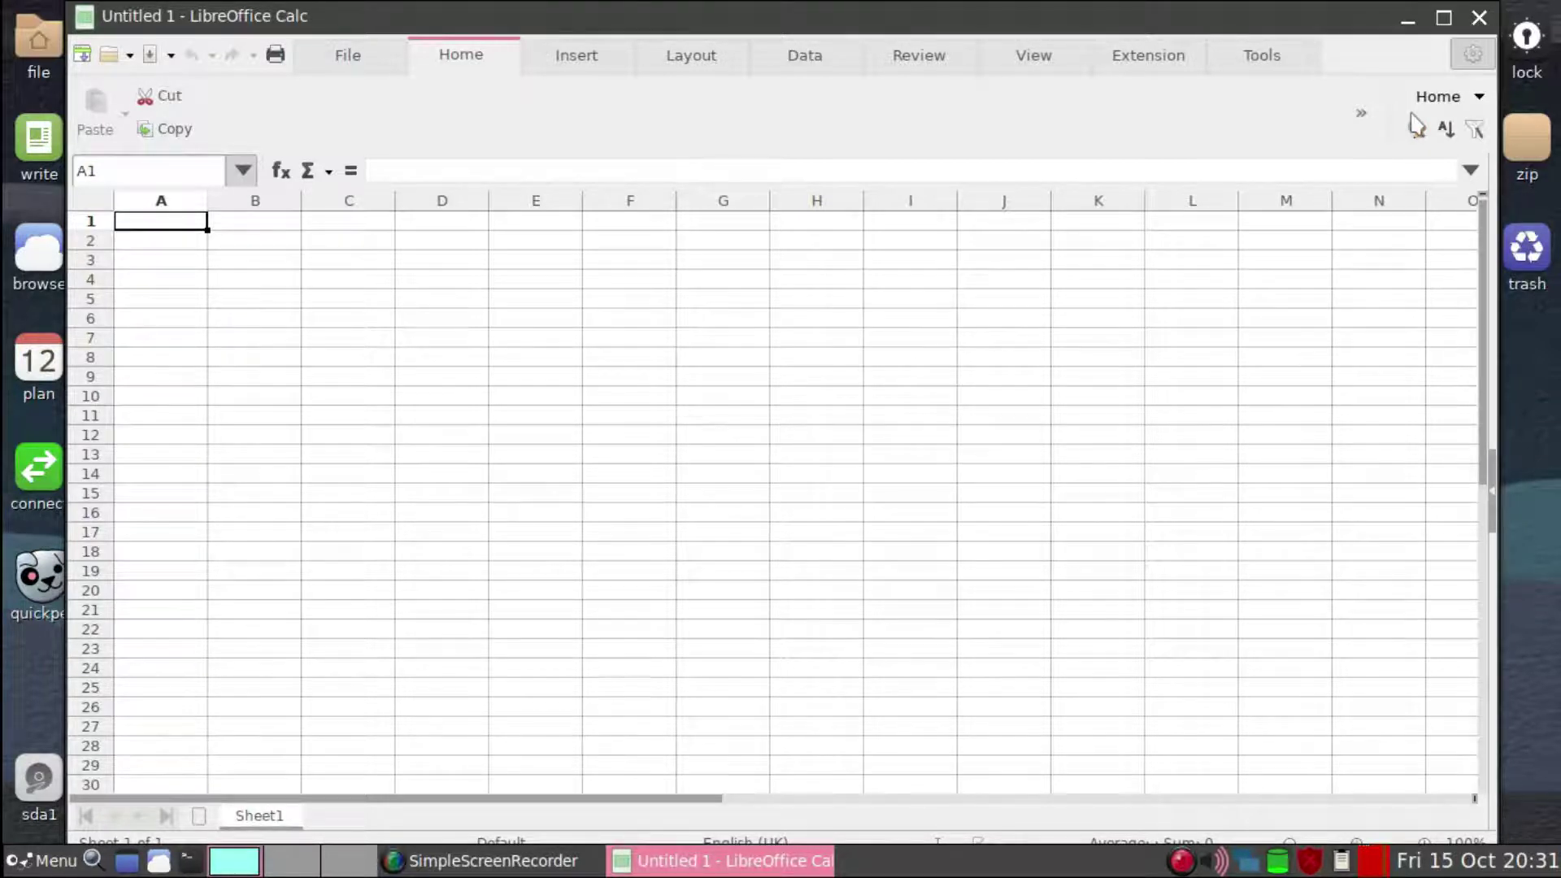
click(1443, 18)
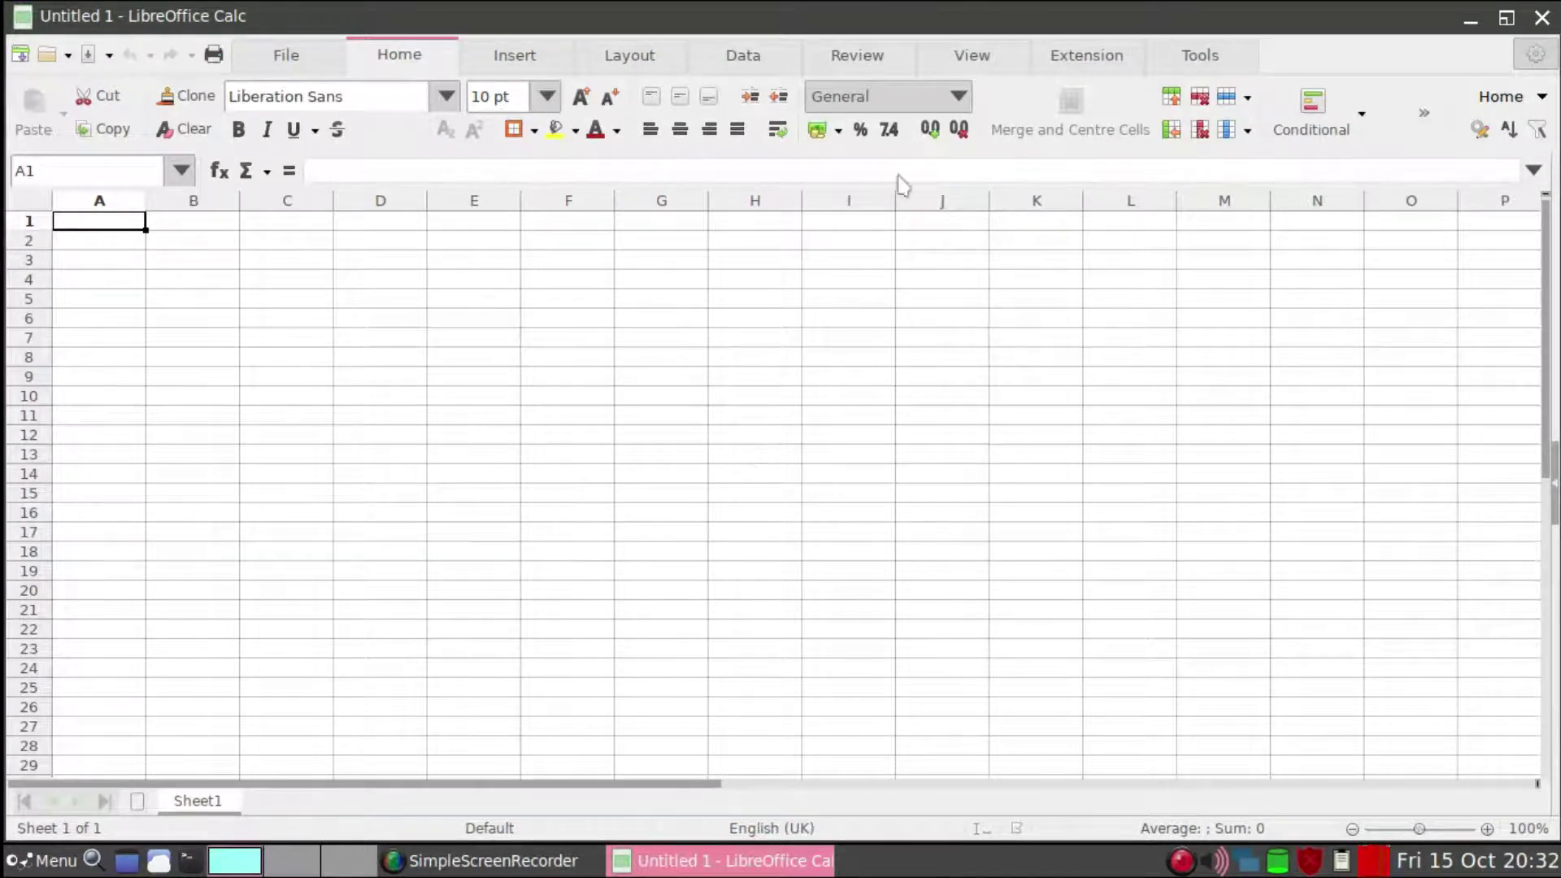
click(1543, 19)
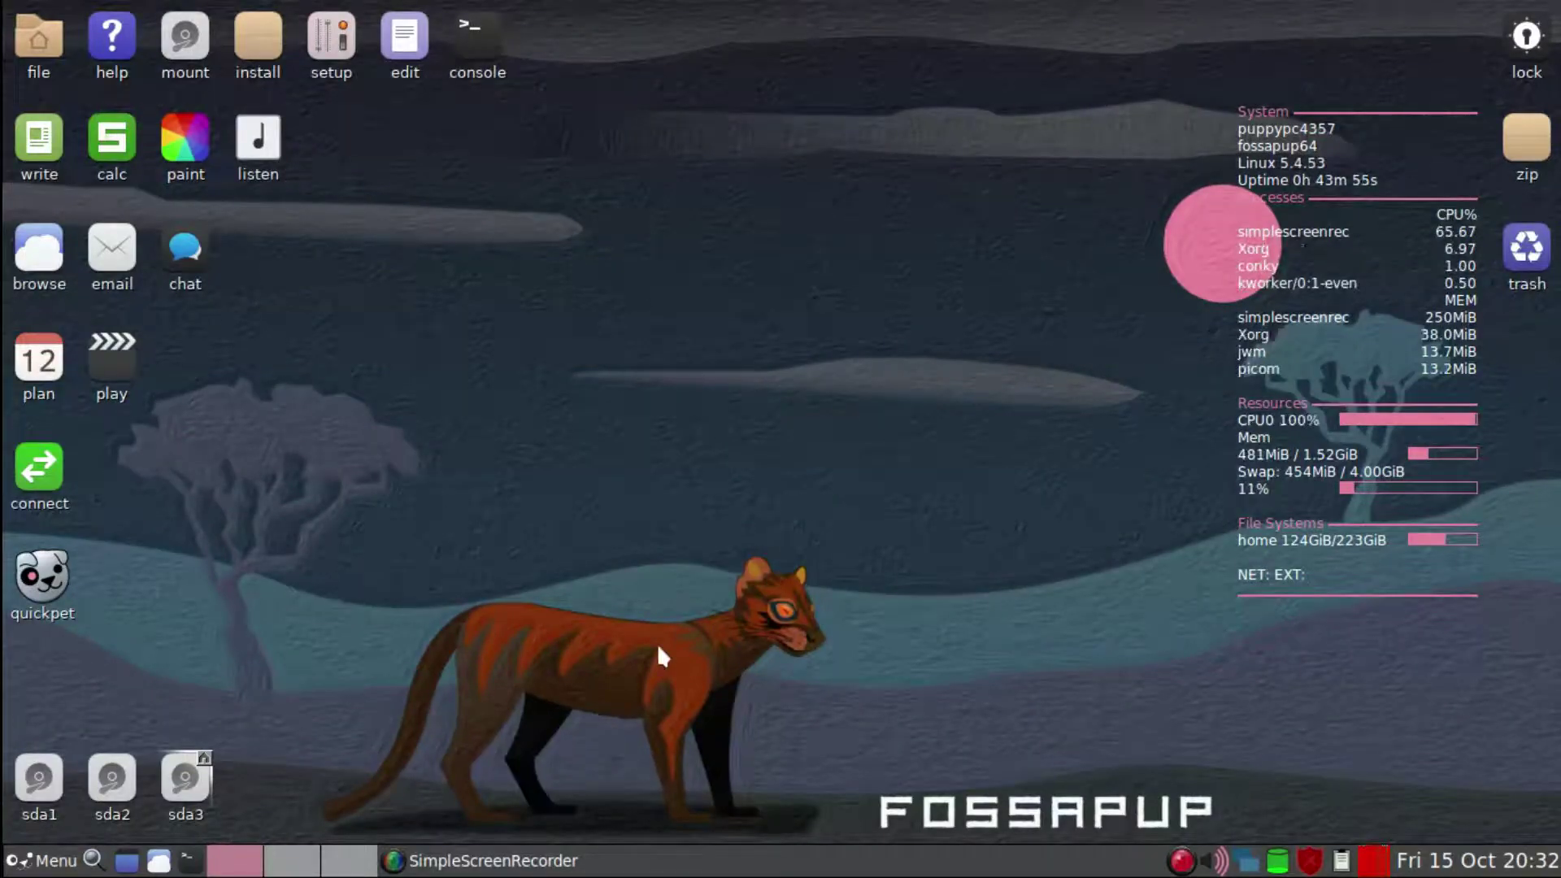
- Open LibreOffice 7.2 from the installed document programs and create an Impress presentation from the Candy template
click(36, 867)
mouse_move(112, 514)
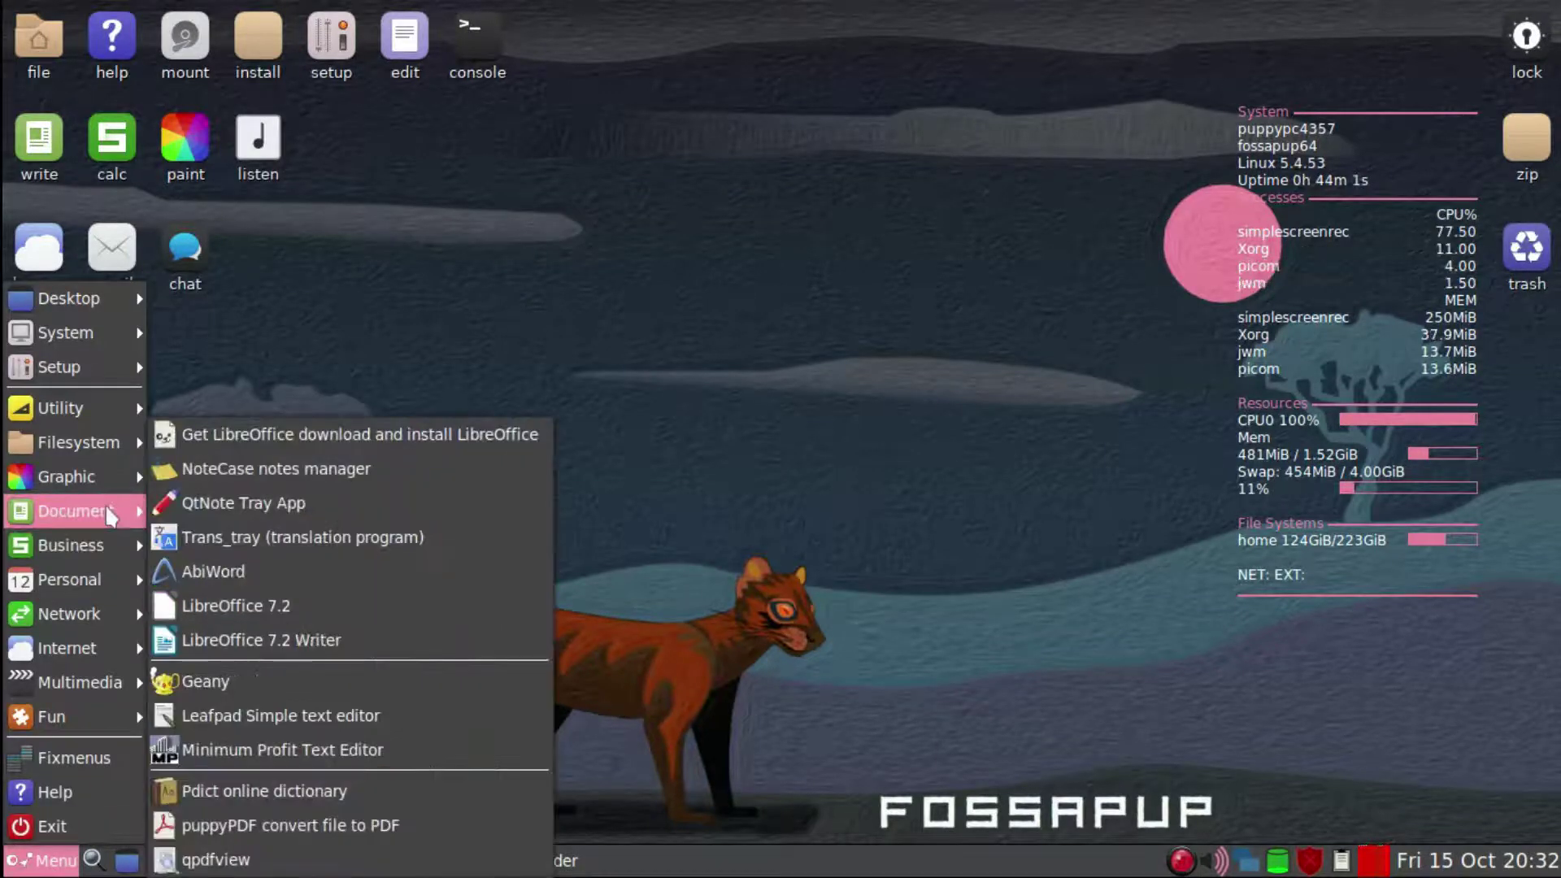
click(299, 608)
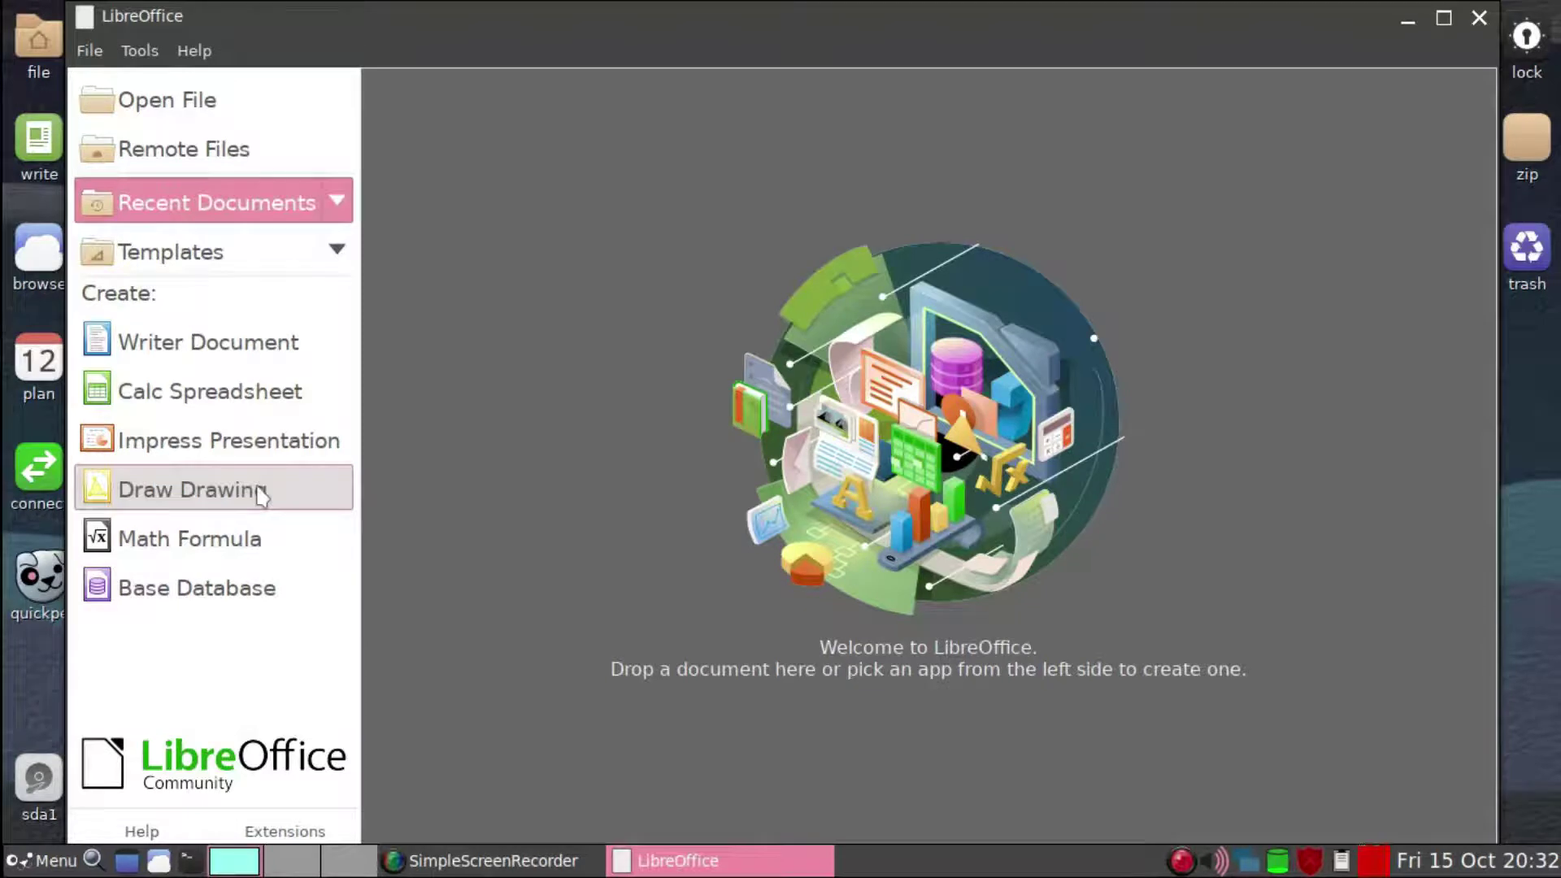
click(267, 444)
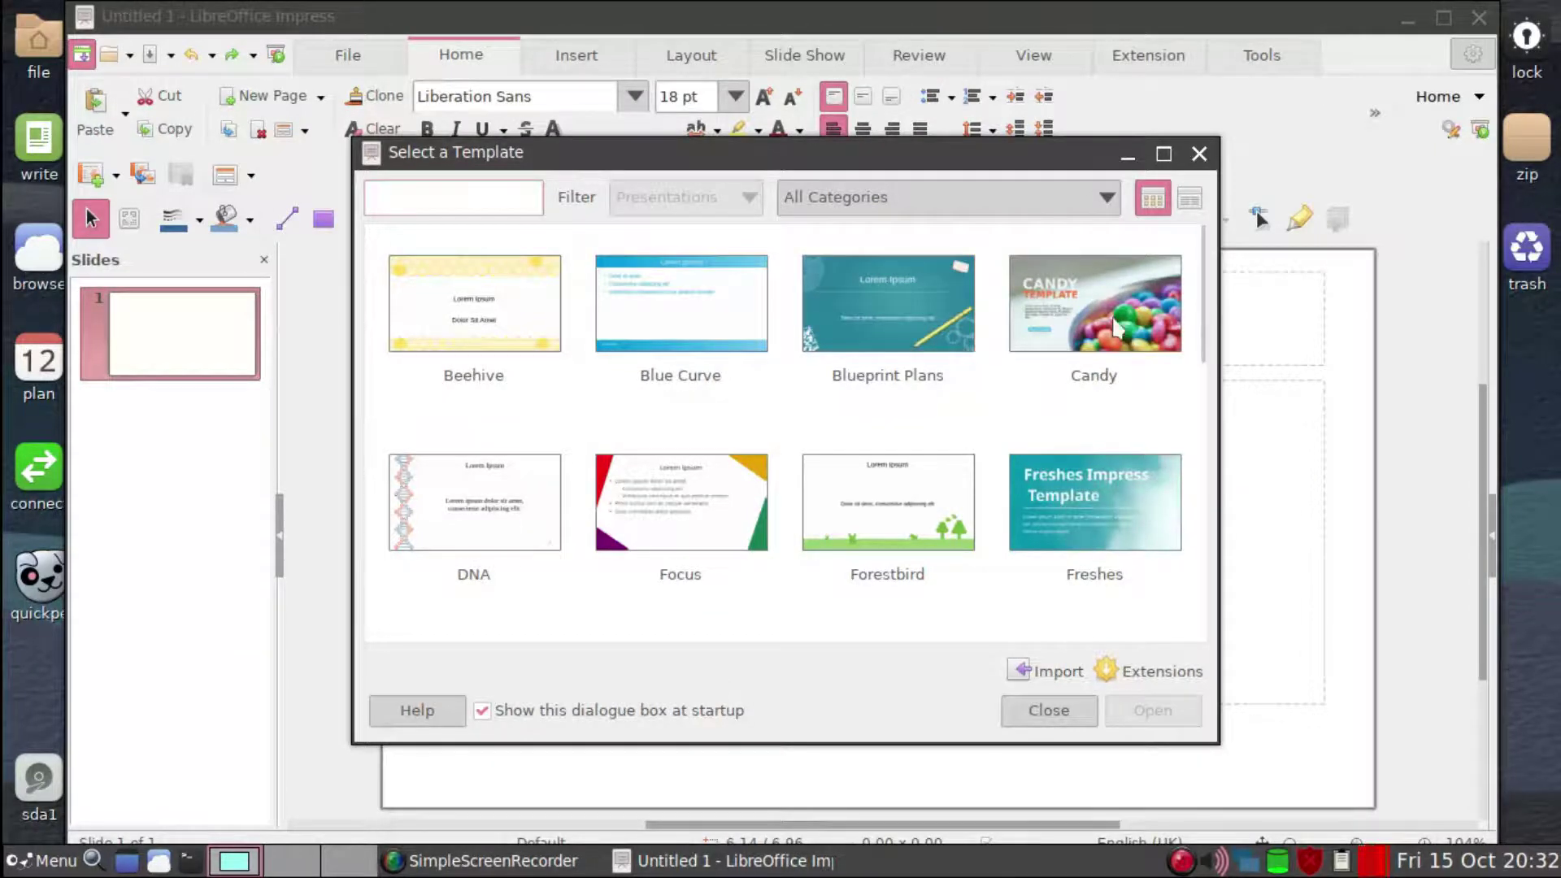
click(1117, 330)
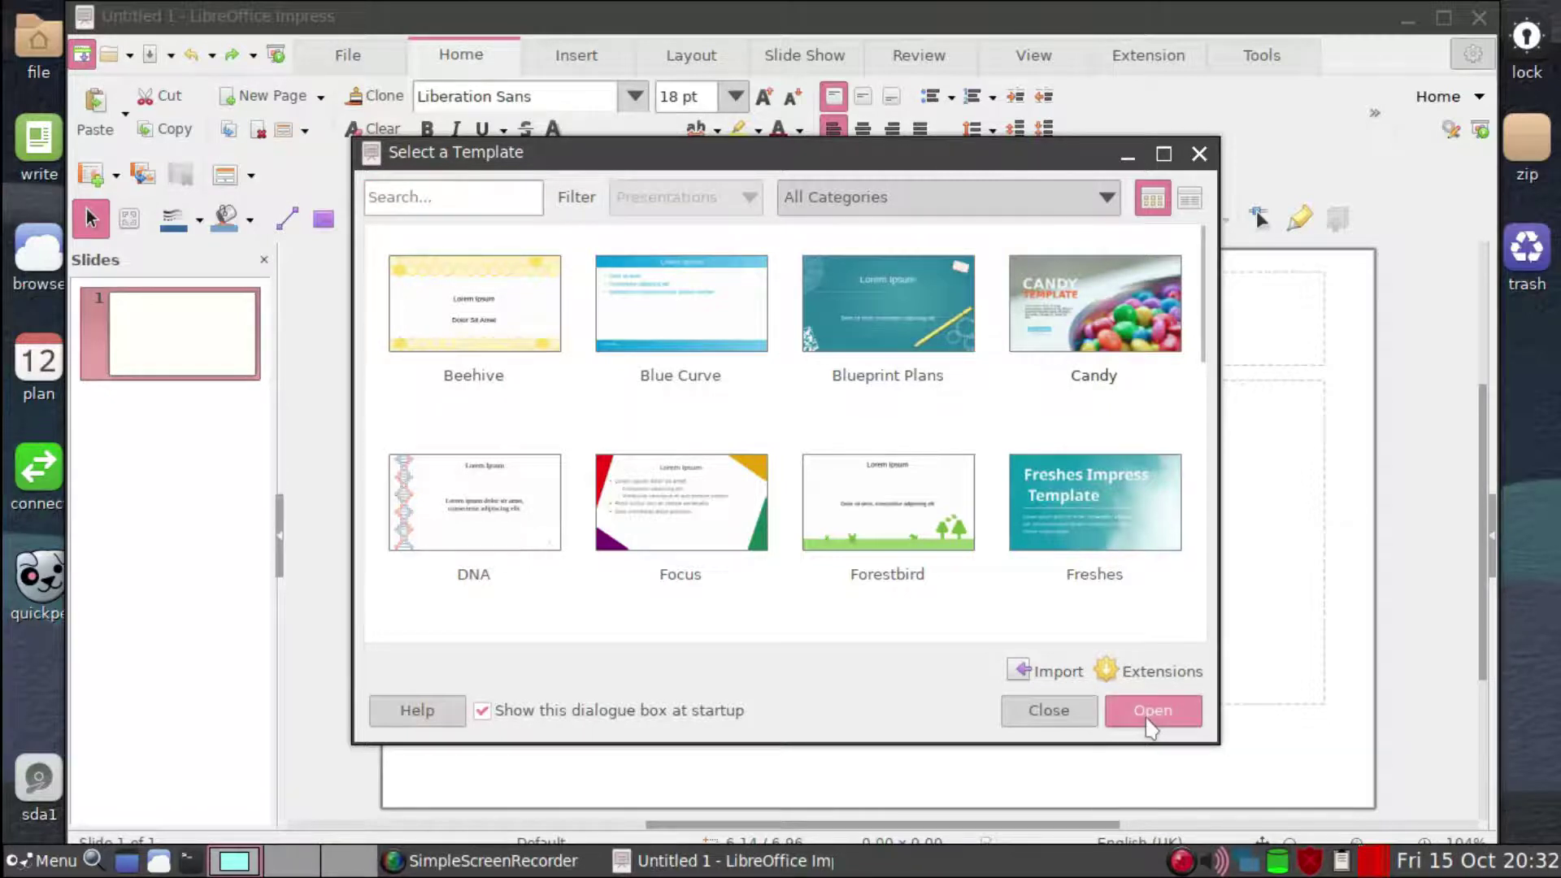
key(Escape)
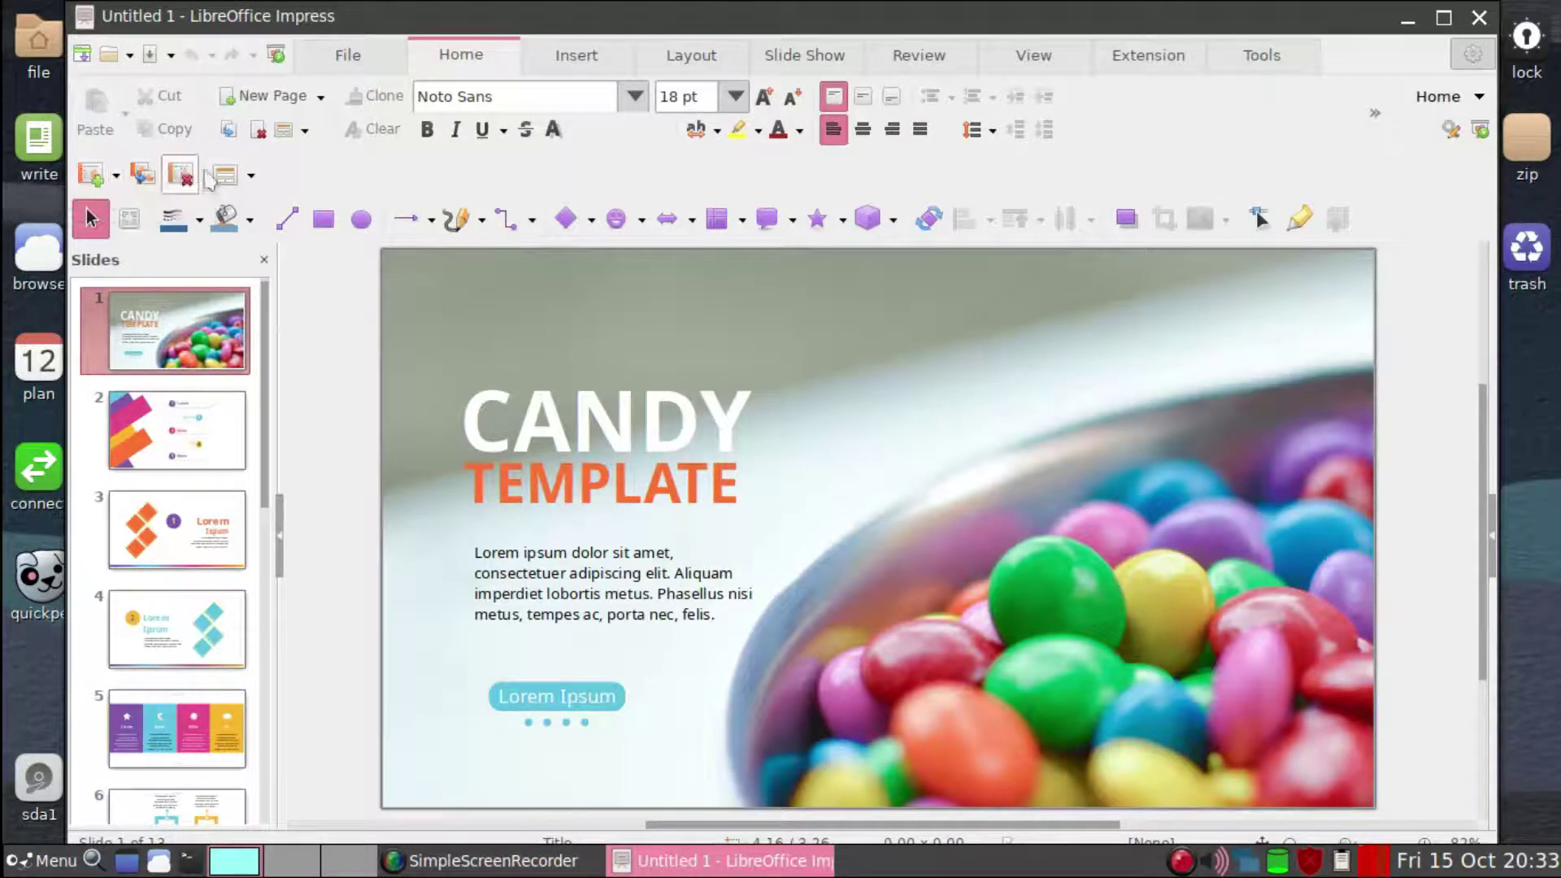
- Show and hide Impress's classic menu bar, and maximize the presentation window
click(82, 57)
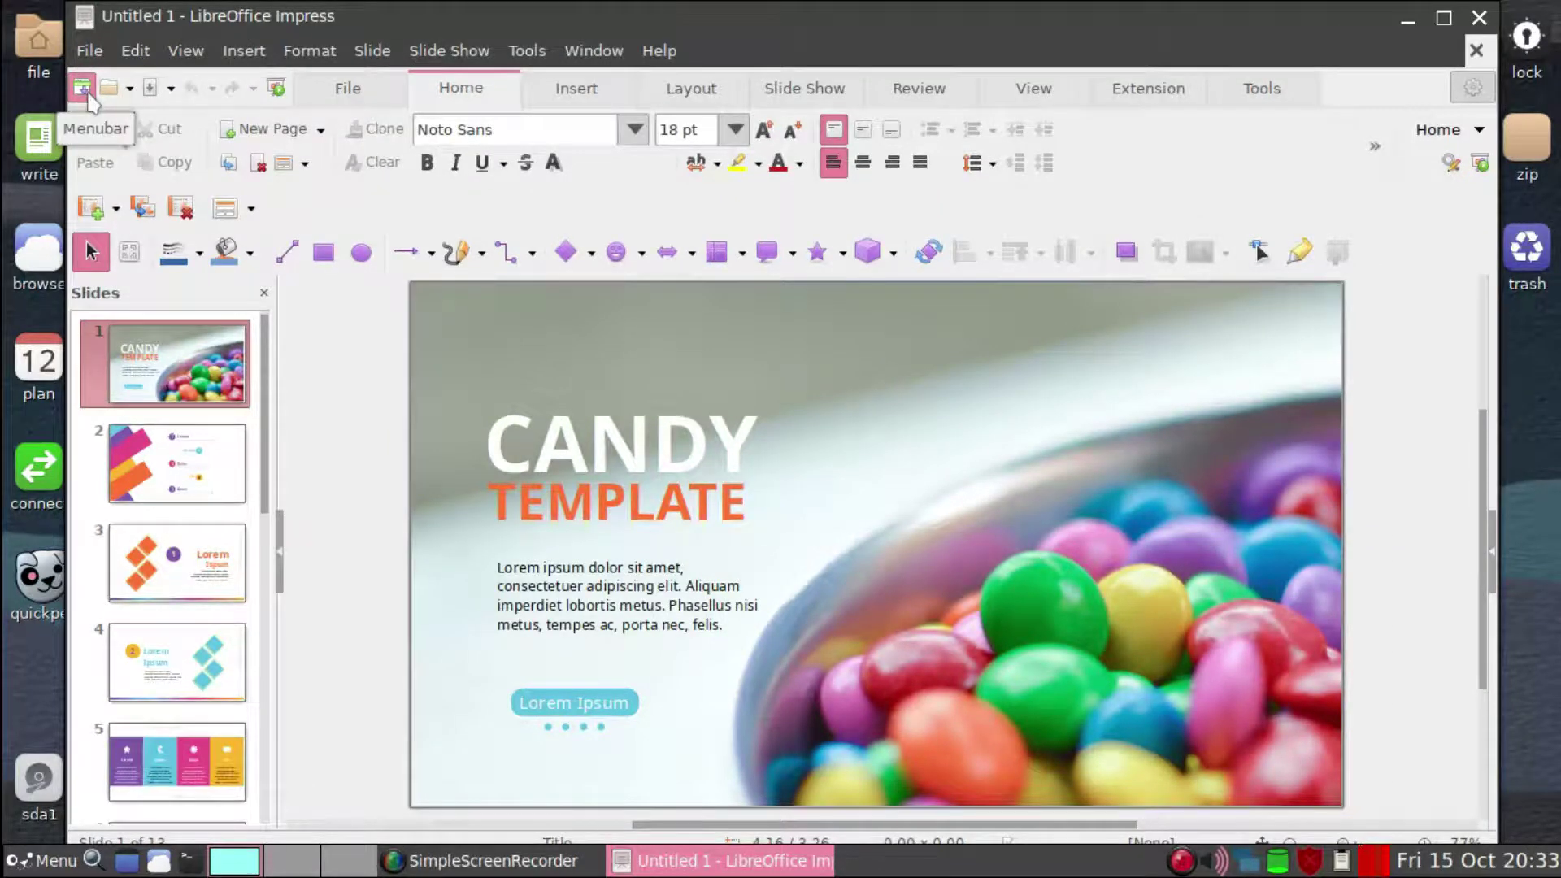
click(84, 89)
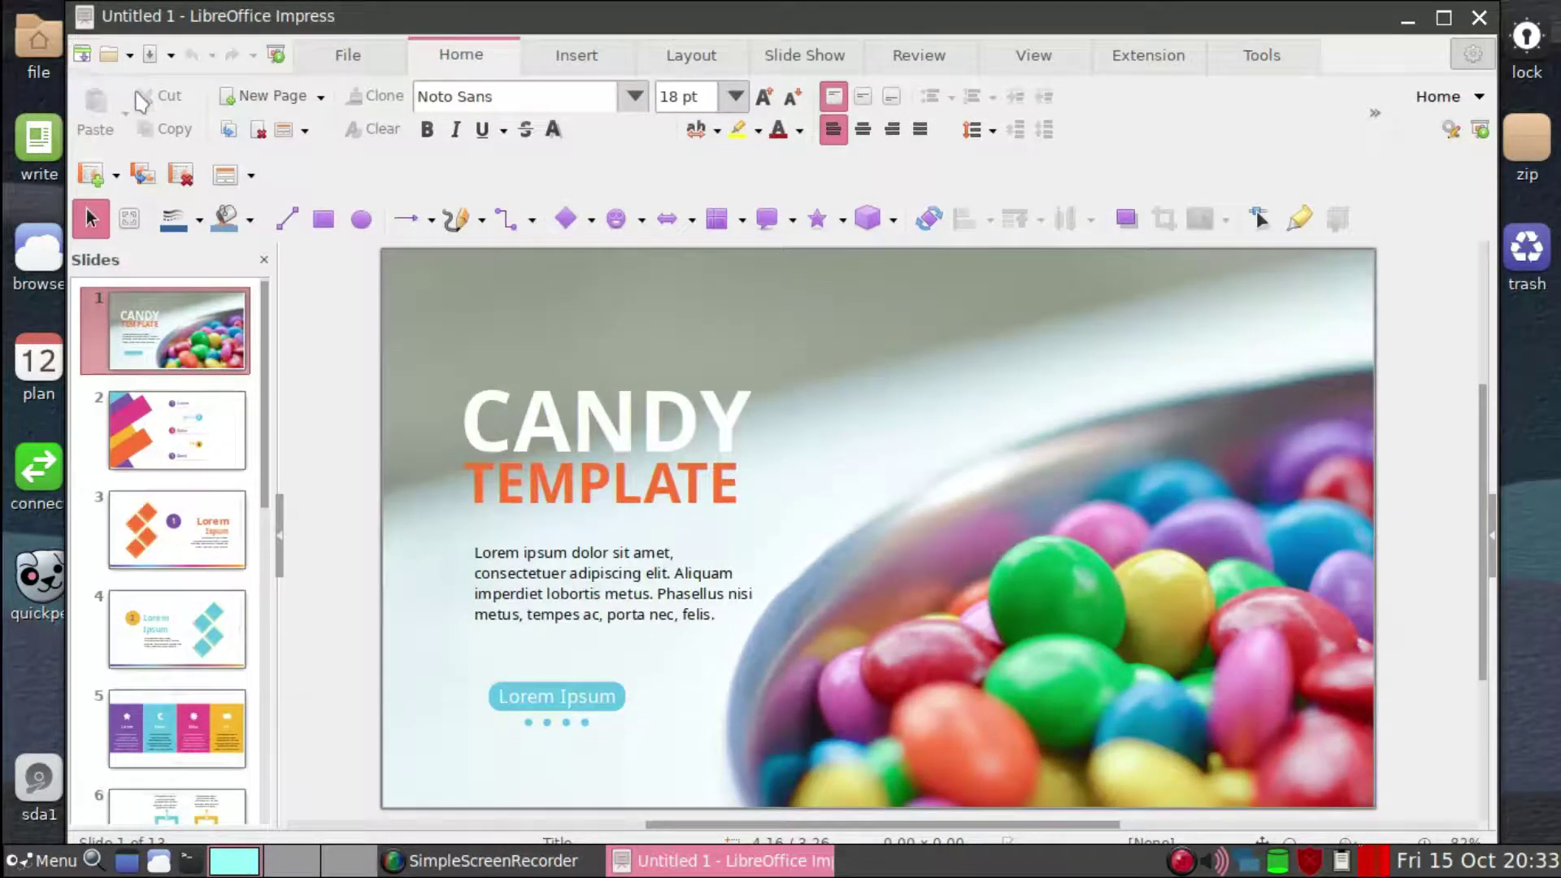
click(1447, 21)
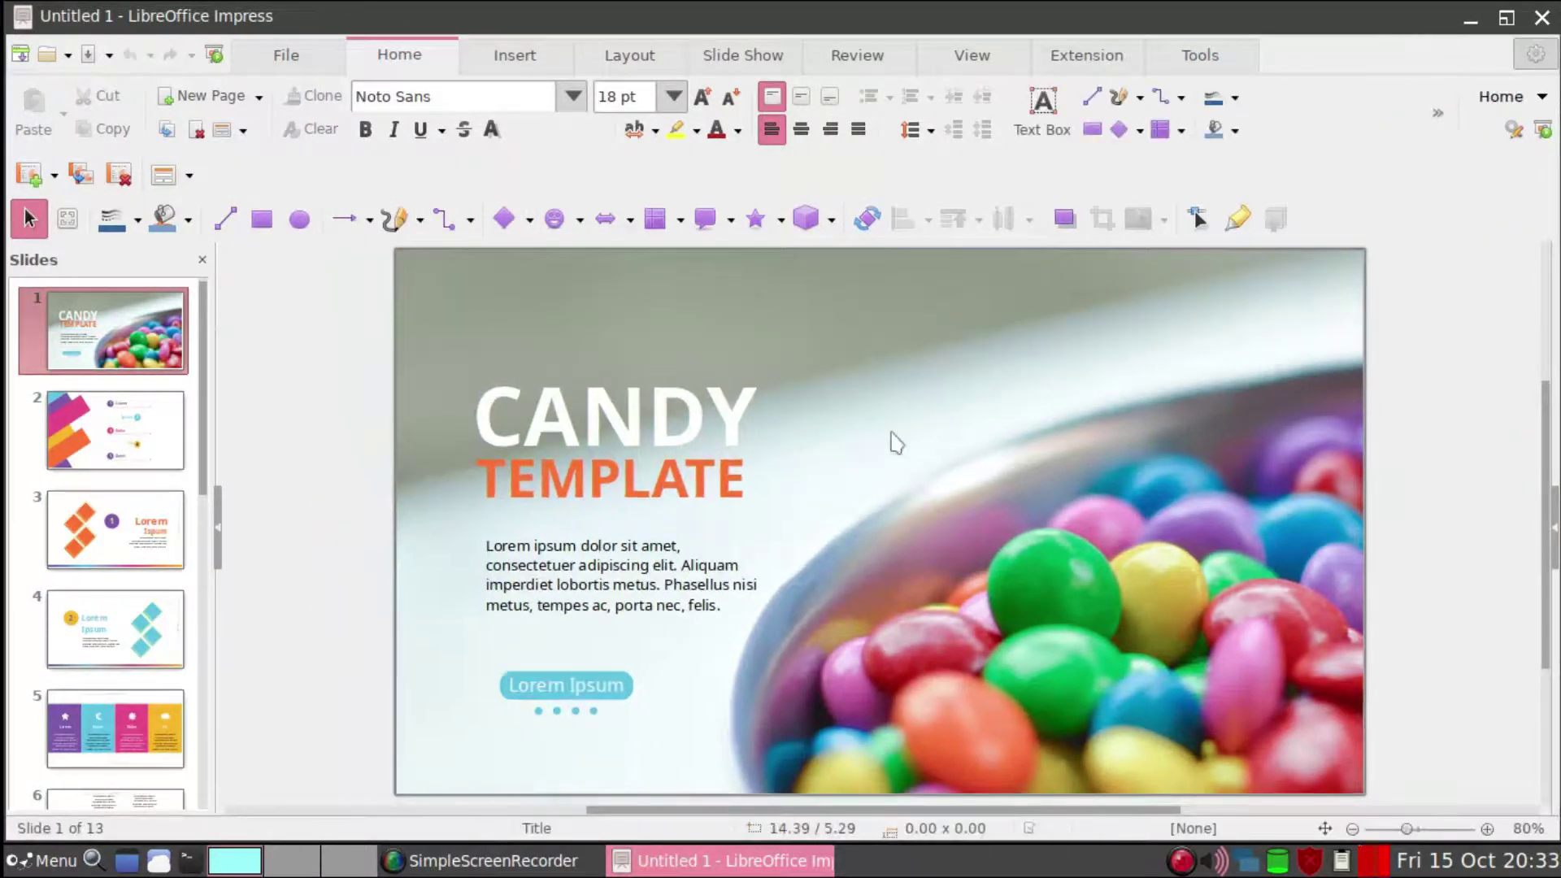
- Look through Impress's open options, File and Home commands, and save options in the tabbed interface
click(69, 57)
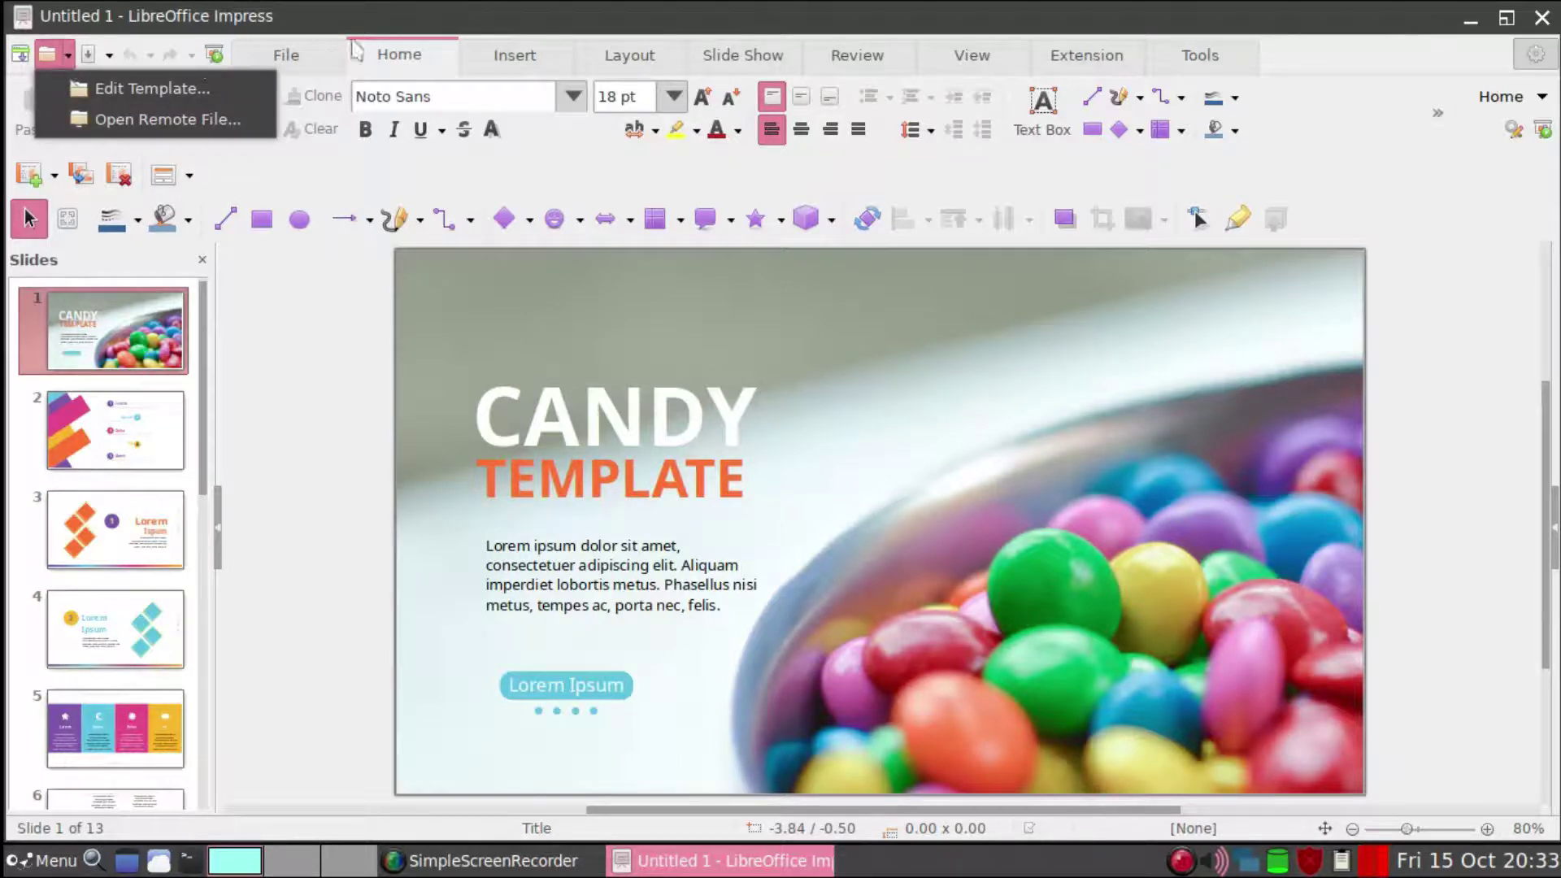
click(333, 8)
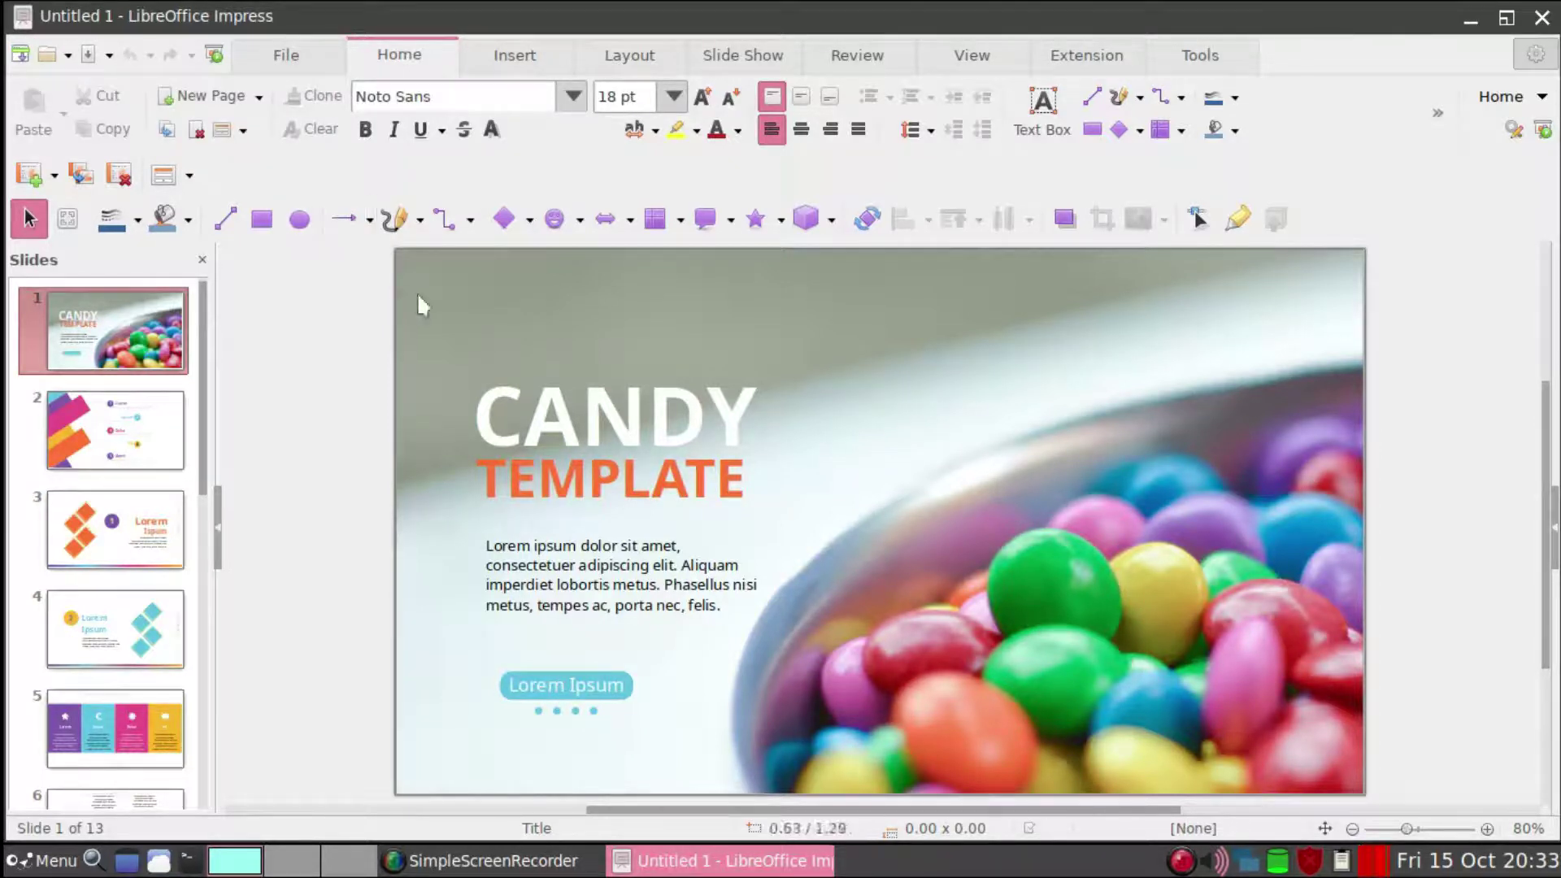
click(286, 55)
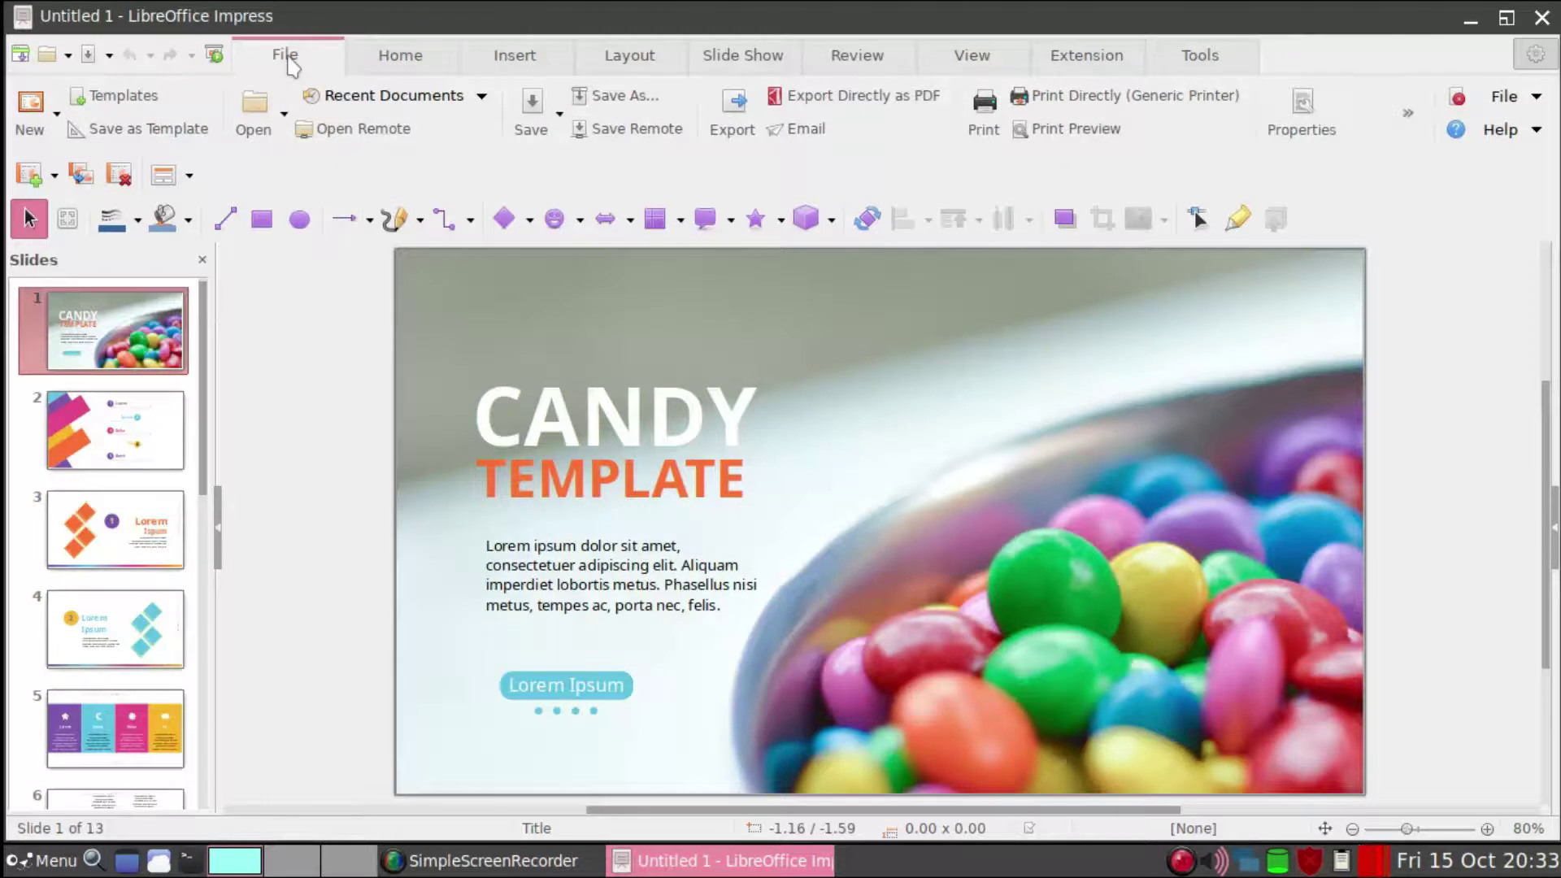
click(390, 57)
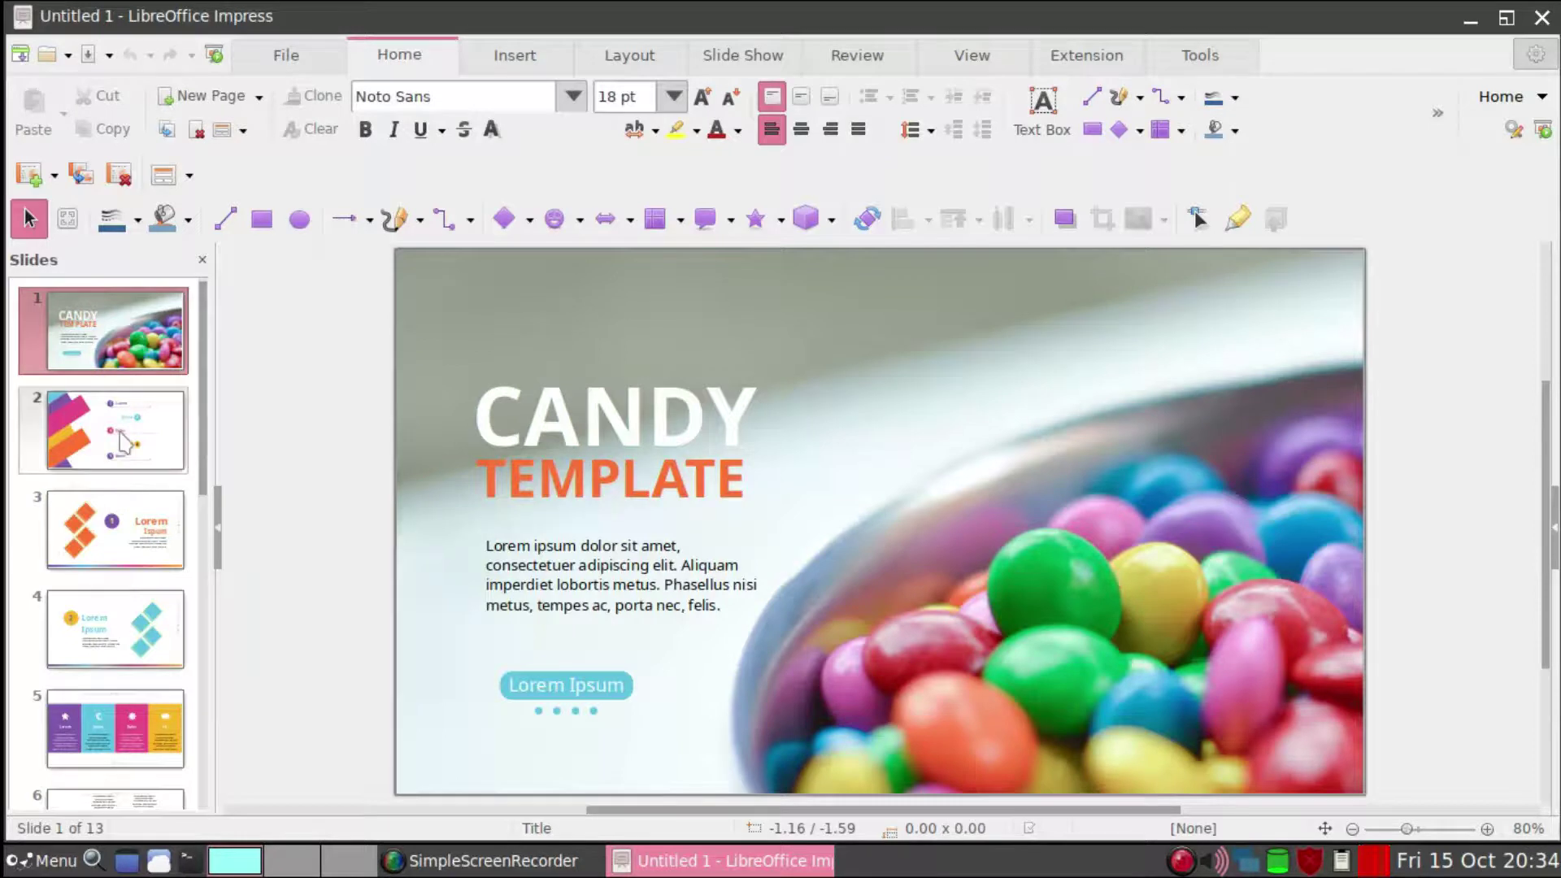
click(109, 55)
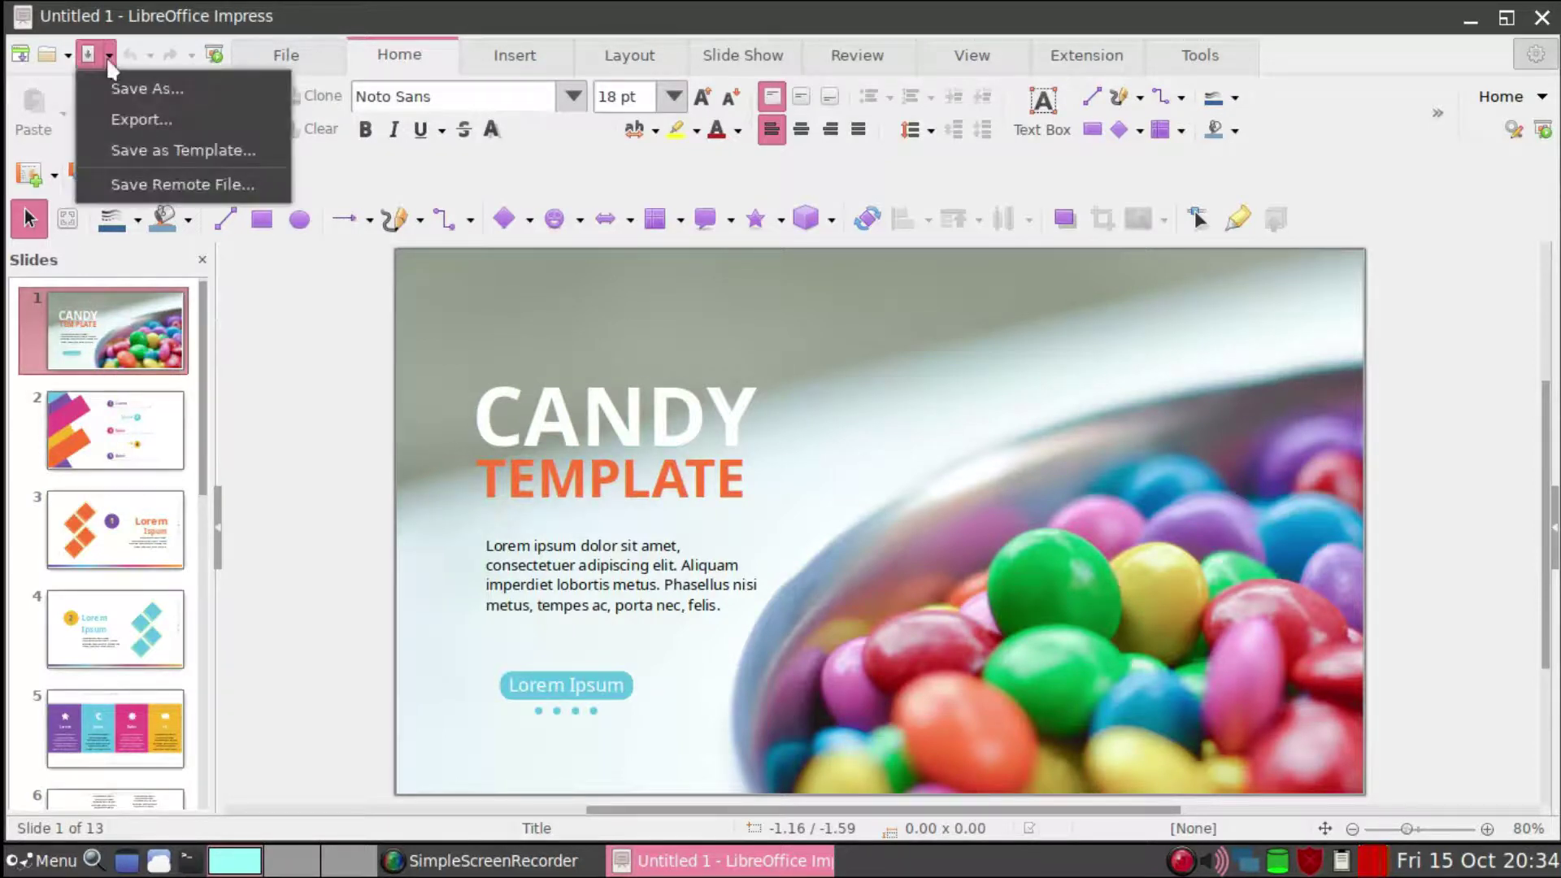